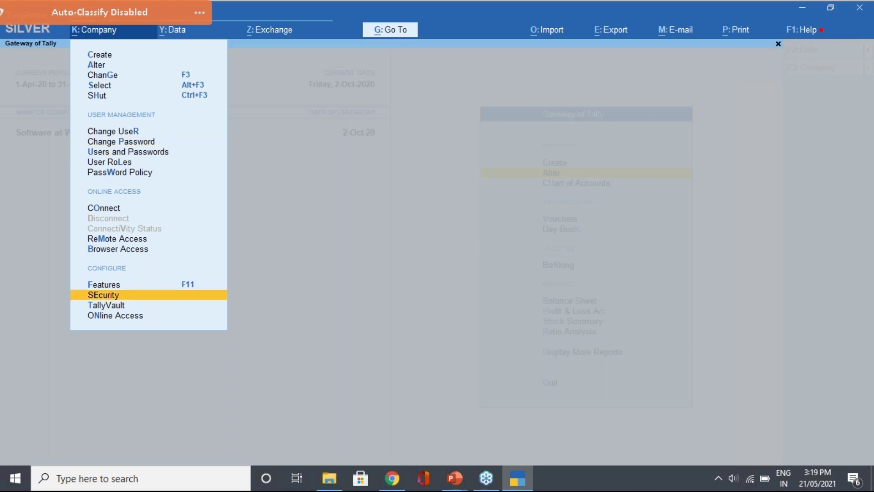
# Open the Change User form for Software at Work India Pvt Ltd-GST and close it without switching user
pyautogui.press('Up')
pyautogui.press('Up')
pyautogui.press('Up')
pyautogui.press('Up')
pyautogui.press('Up')
pyautogui.press('Up')
pyautogui.press('Up')
pyautogui.press('Up')
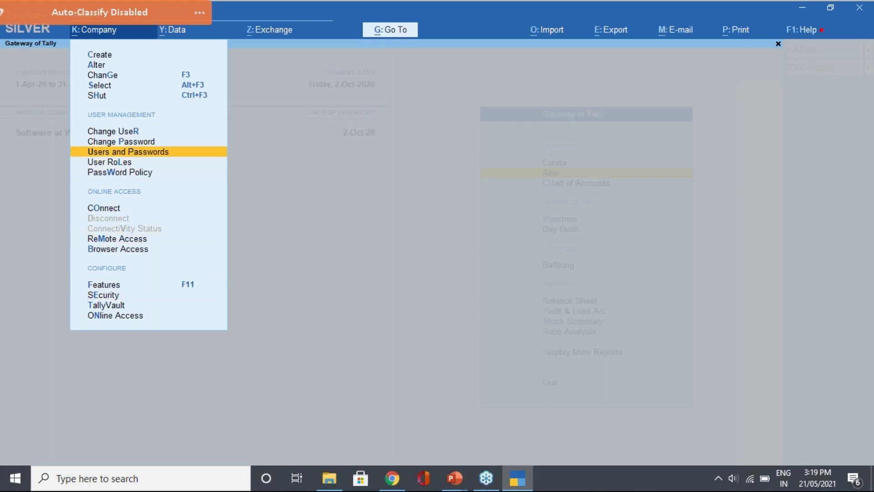
pyautogui.press('Up')
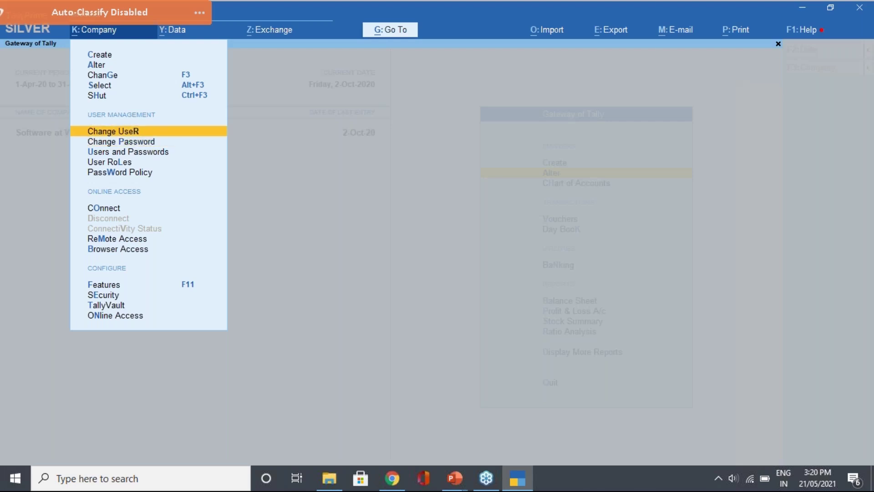
pyautogui.press('Return')
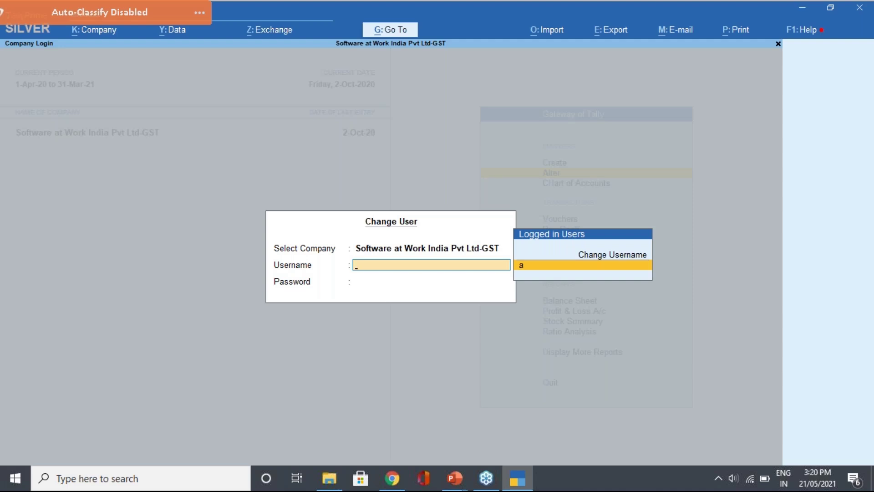
pyautogui.press('Escape')
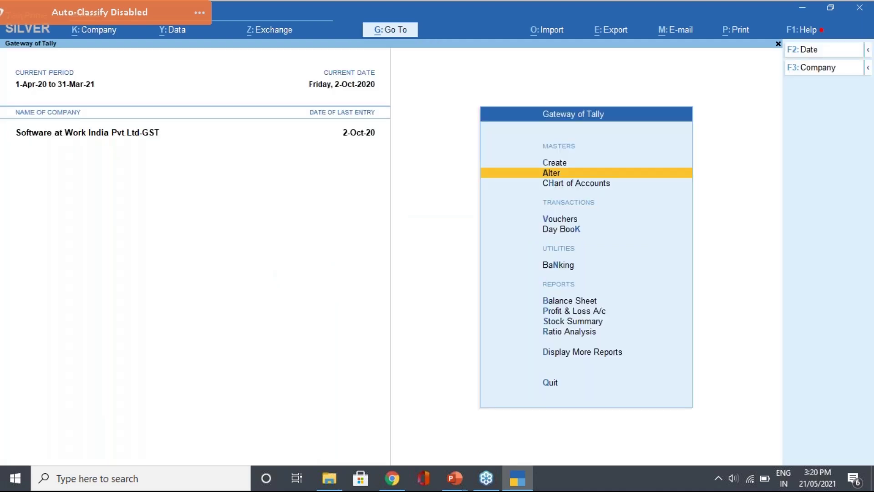
# Reopen the Change User form to review its username and password fields, and return to the Gateway of Tally
pyautogui.hotkey('alt', 'k')
pyautogui.press('Down')
pyautogui.press('Down')
pyautogui.press('Down')
pyautogui.press('Down')
pyautogui.press('Down')
pyautogui.press('Up')
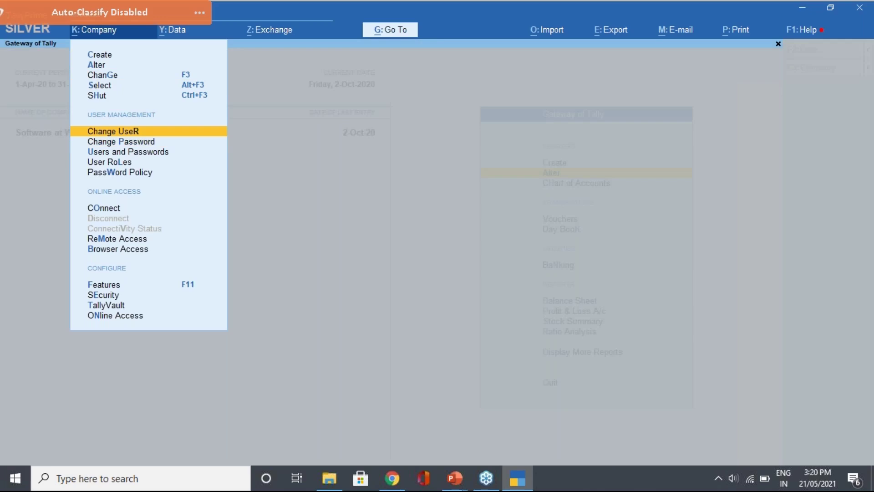
pyautogui.press('Return')
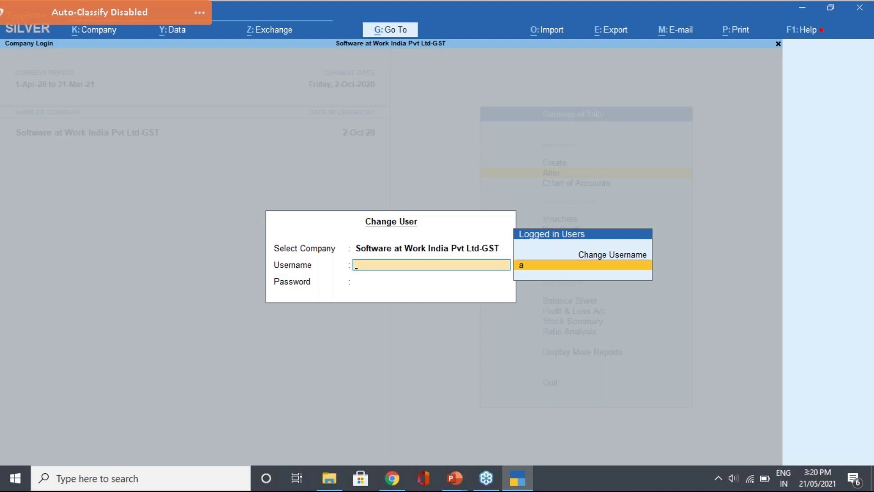
pyautogui.hotkey('alt', 'k')
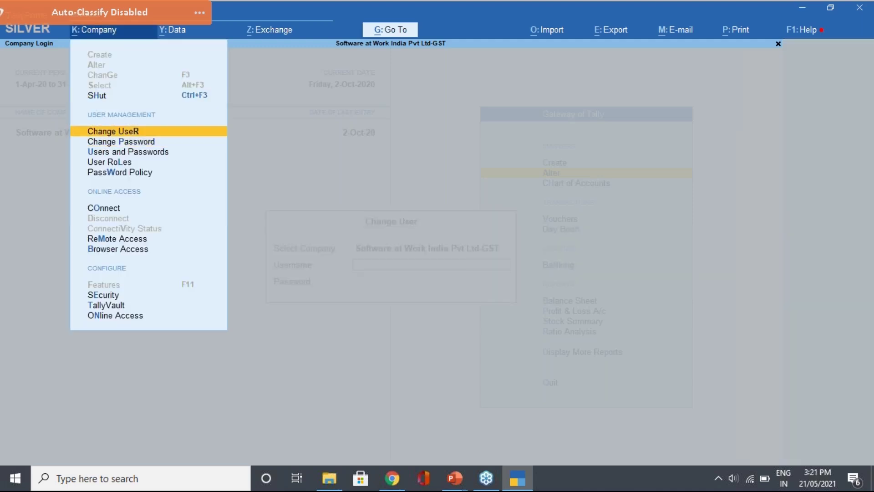
pyautogui.press('Escape')
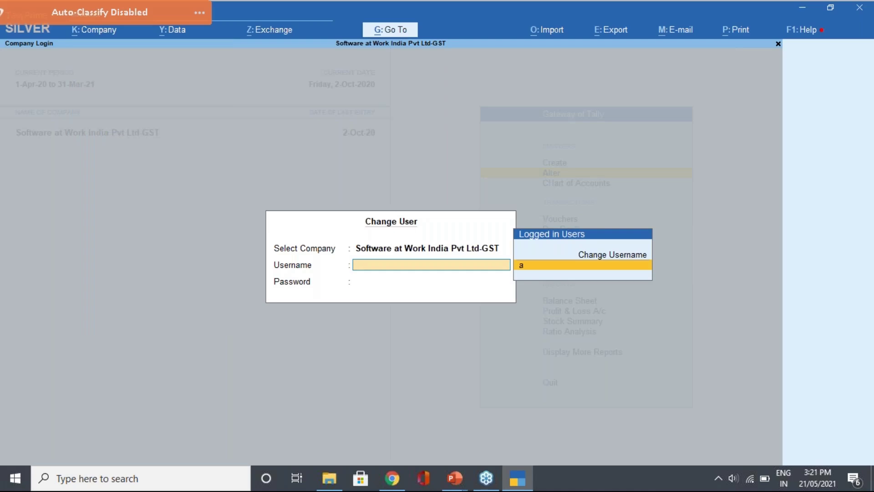
pyautogui.press('Escape')
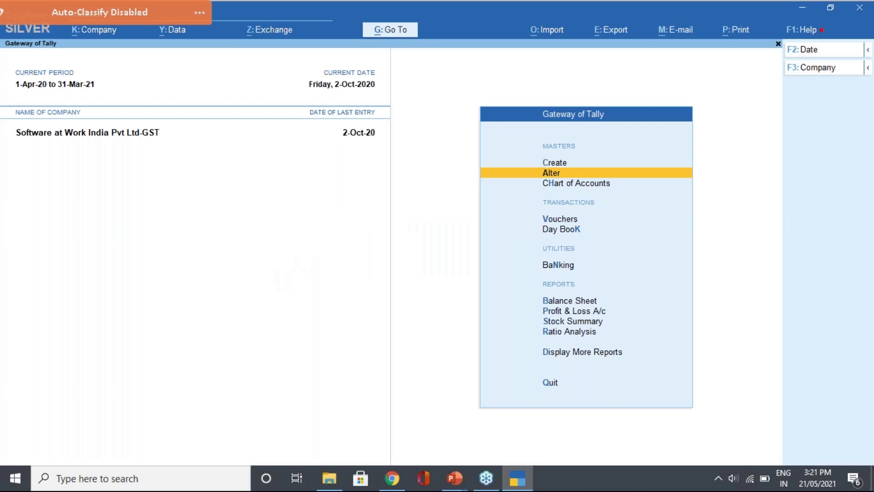
# Change the current user's company password by entering the old password, the new password and its confirmation
pyautogui.hotkey('alt', 'k')
pyautogui.press('Down')
pyautogui.press('Down')
pyautogui.press('Down')
pyautogui.press('Down')
pyautogui.press('Down')
pyautogui.press('Down')
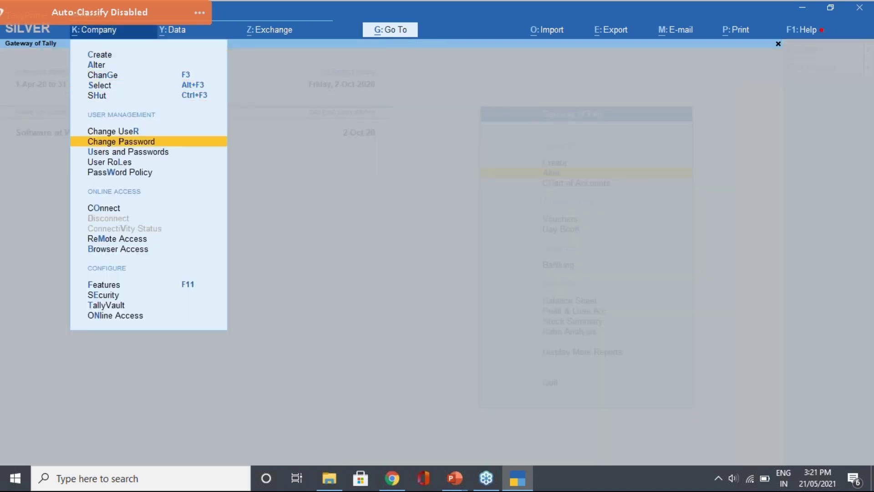
pyautogui.press('Return')
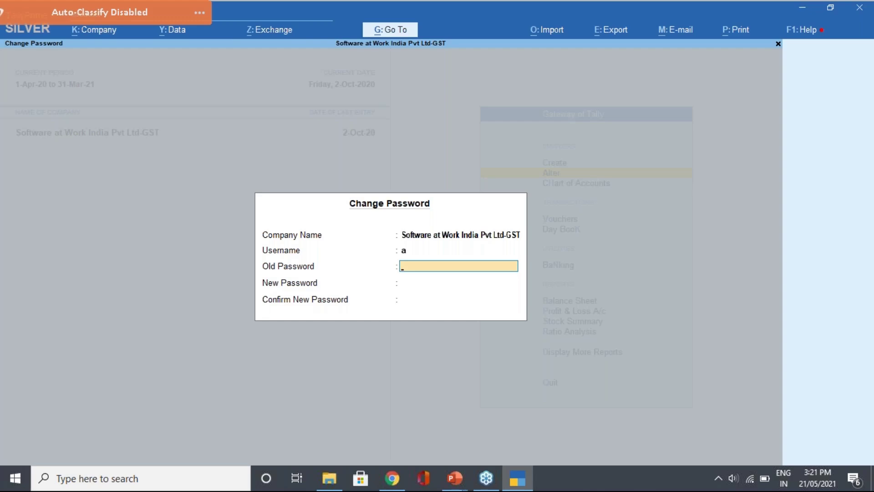
pyautogui.press('Return')
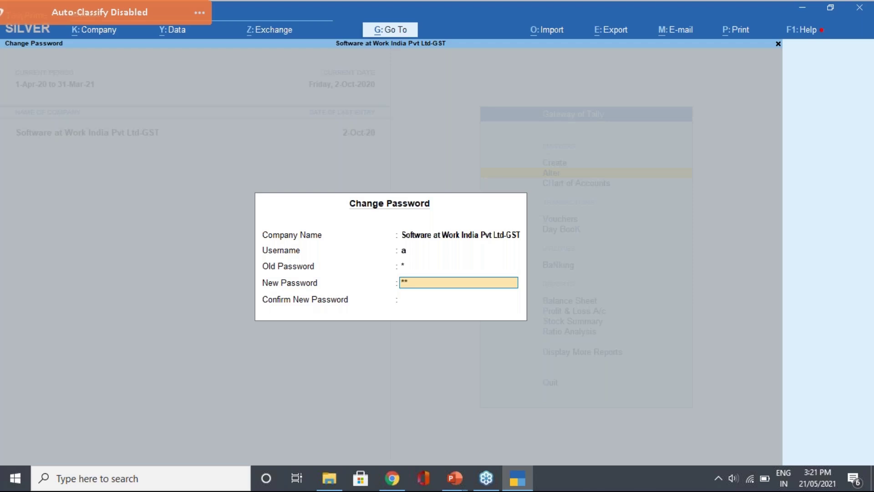
pyautogui.press('Return')
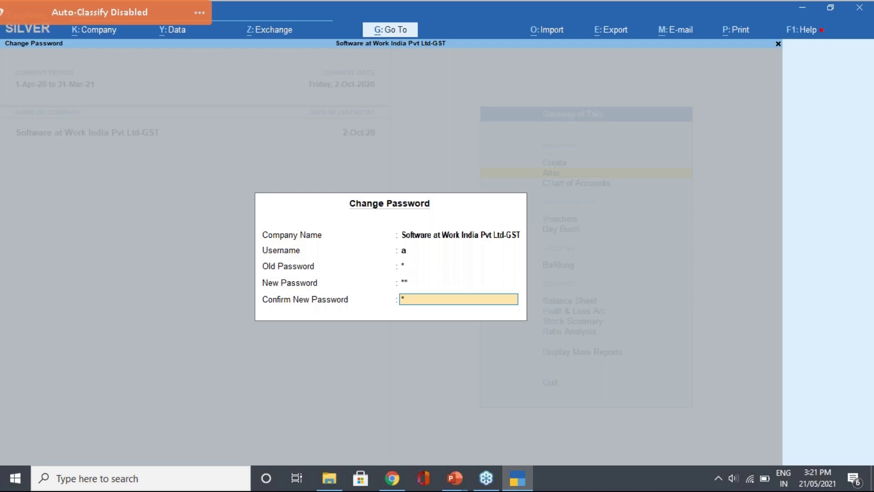
pyautogui.press('Return')
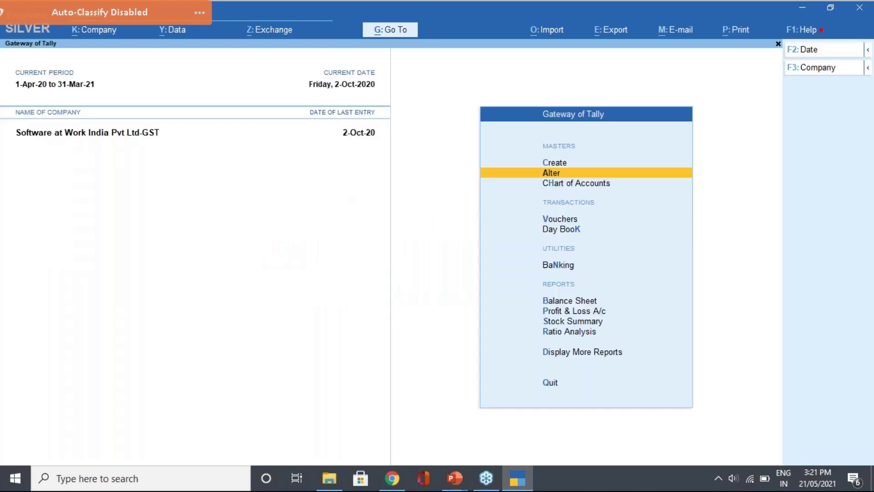
# Shut the company Software at Work India Pvt Ltd-GST
pyautogui.hotkey('alt', 'k')
pyautogui.press('Down')
pyautogui.press('Down')
pyautogui.press('Down')
pyautogui.press('Down')
pyautogui.press('Return')
pyautogui.press('Return')
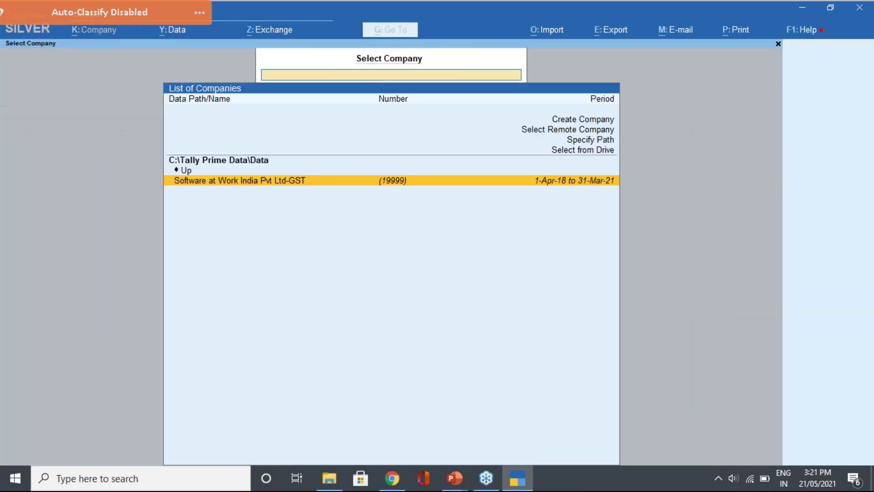
# Select Software at Work India Pvt Ltd-GST again and log in with the username and the new account password
pyautogui.press('Return')
pyautogui.write('a')
pyautogui.press('Return')
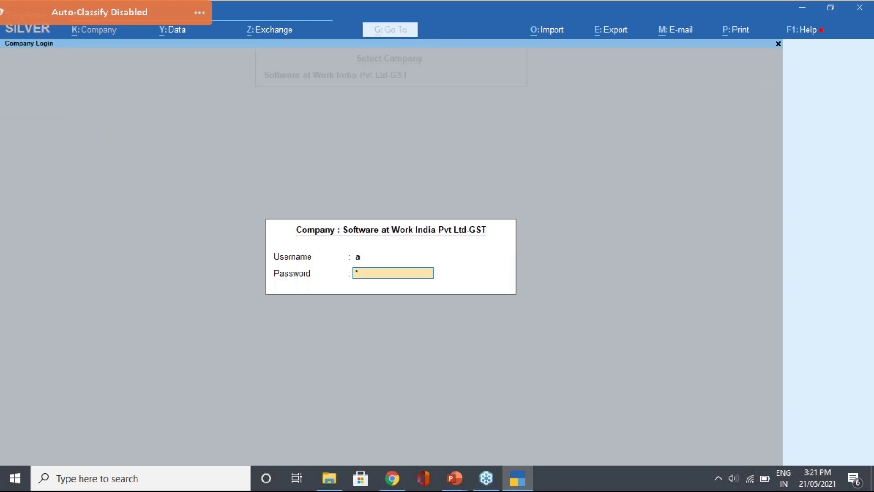
pyautogui.press('Return')
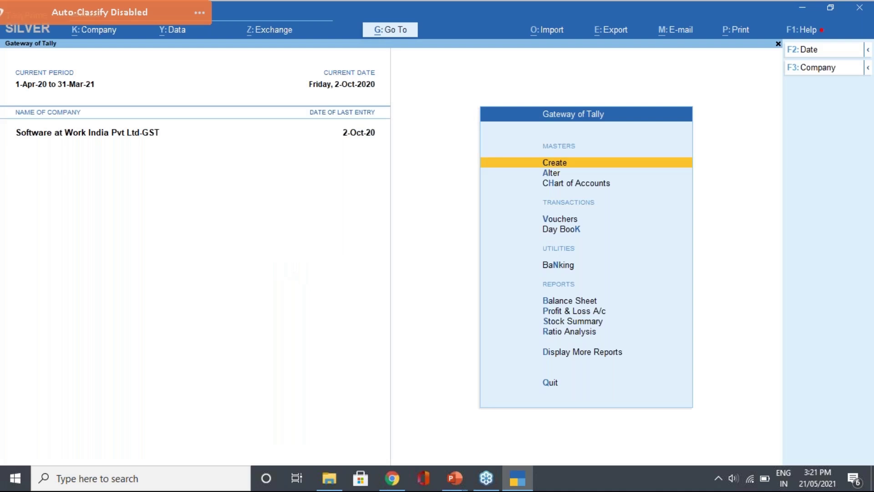
# Open the company's Users and Passwords list and examine the username and password fields of the first Owner user
pyautogui.hotkey('alt', 'k')
pyautogui.press('Down')
pyautogui.press('Down')
pyautogui.press('Down')
pyautogui.press('Down')
pyautogui.press('Down')
pyautogui.press('Down')
pyautogui.press('Down')
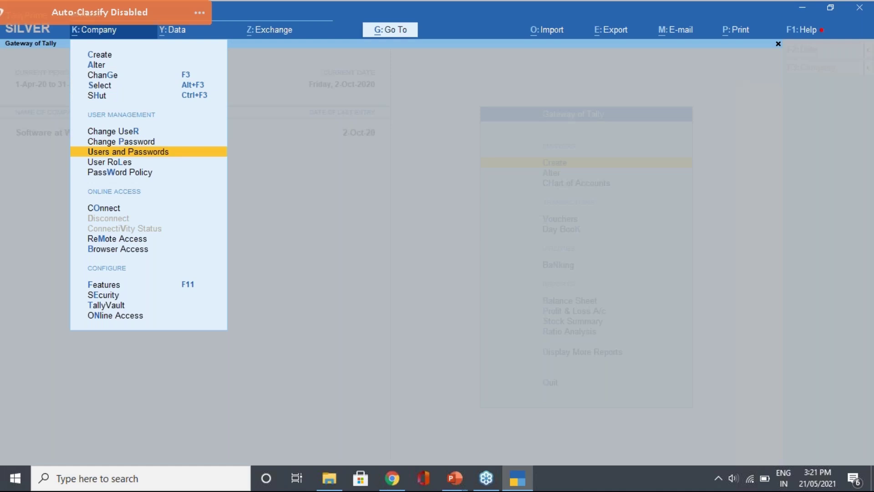
pyautogui.press('Return')
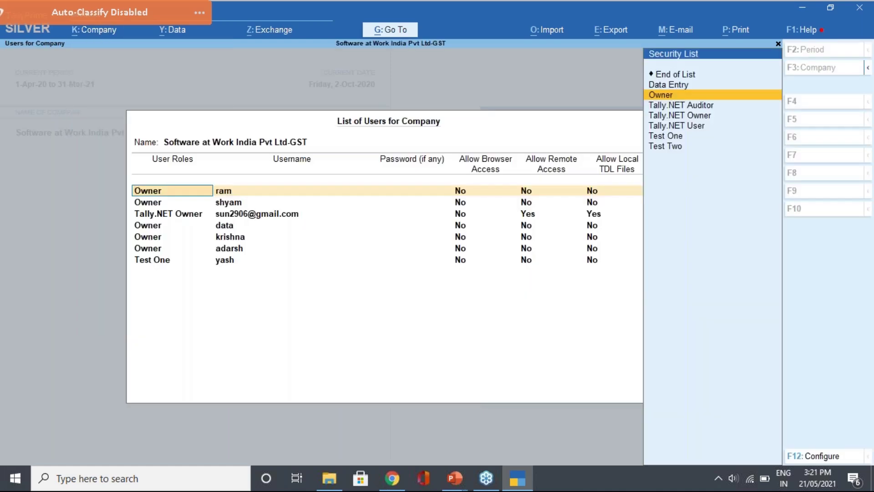
pyautogui.press('Return')
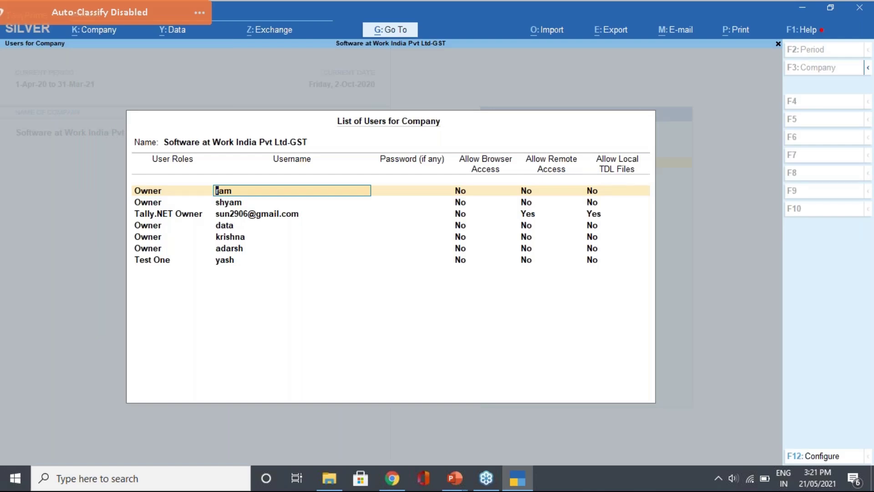
pyautogui.click(411, 191)
pyautogui.press('BackSpace')
pyautogui.press('Return')
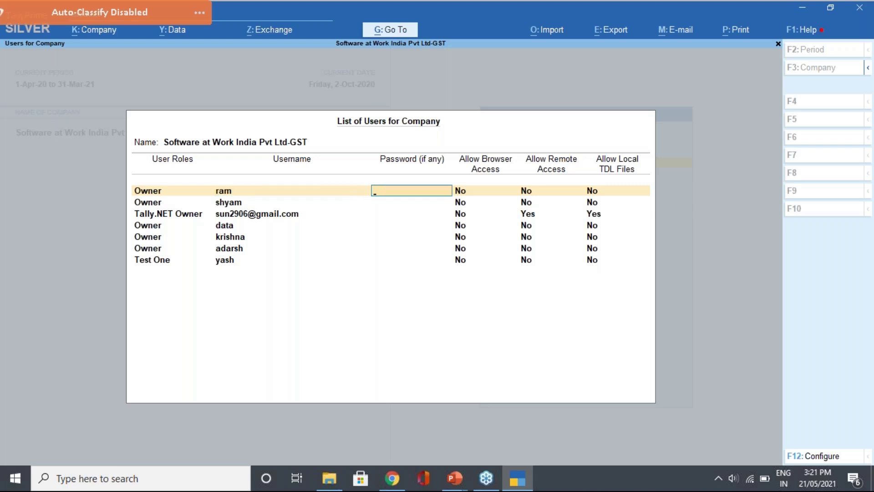
pyautogui.press('BackSpace')
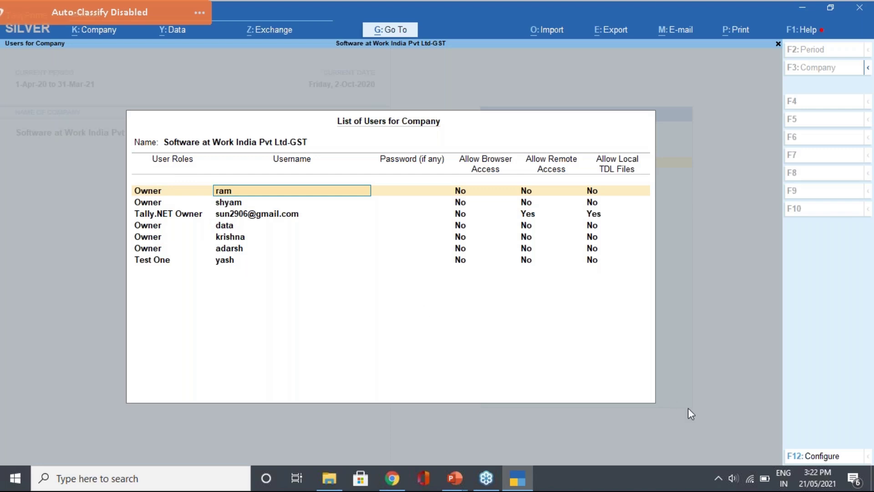
# Configure the user list with Show user status and Apply password policy both set to Yes
pyautogui.click(836, 457)
pyautogui.write('y')
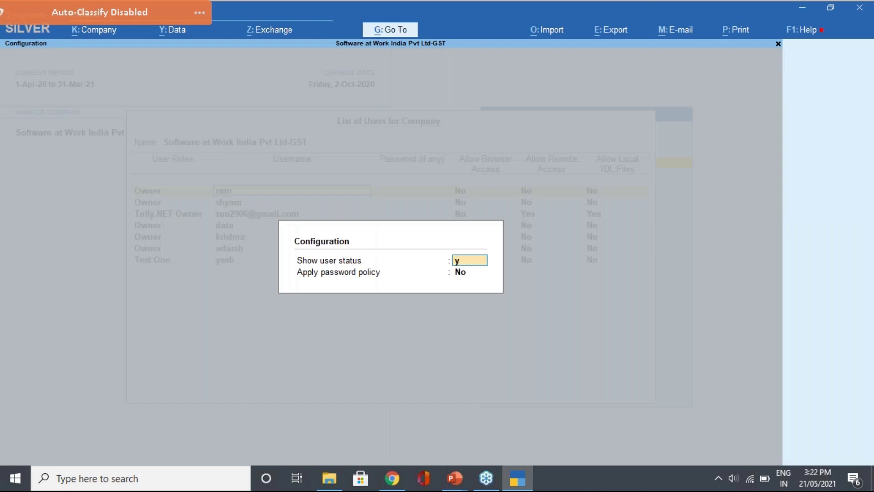
pyautogui.press('Return')
pyautogui.write('y')
pyautogui.press('Return')
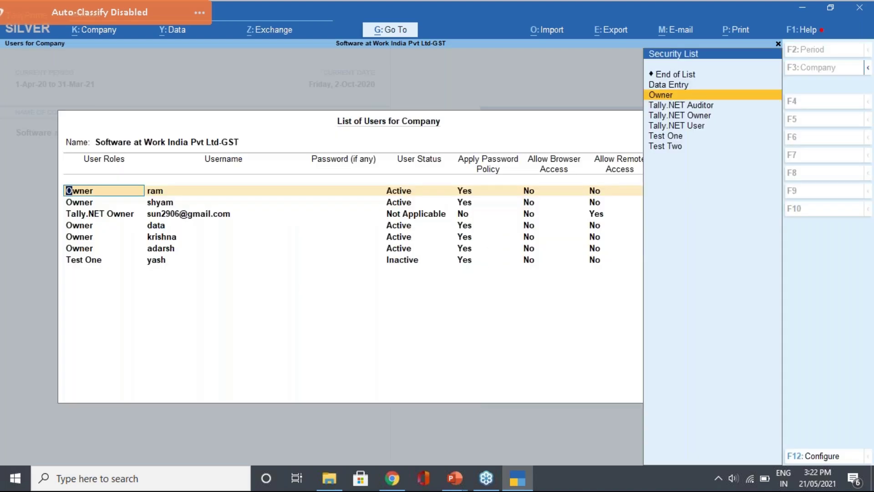
# Set the first Owner user's status to Inactive and switch it back to Active
pyautogui.press('Return')
pyautogui.press('Return')
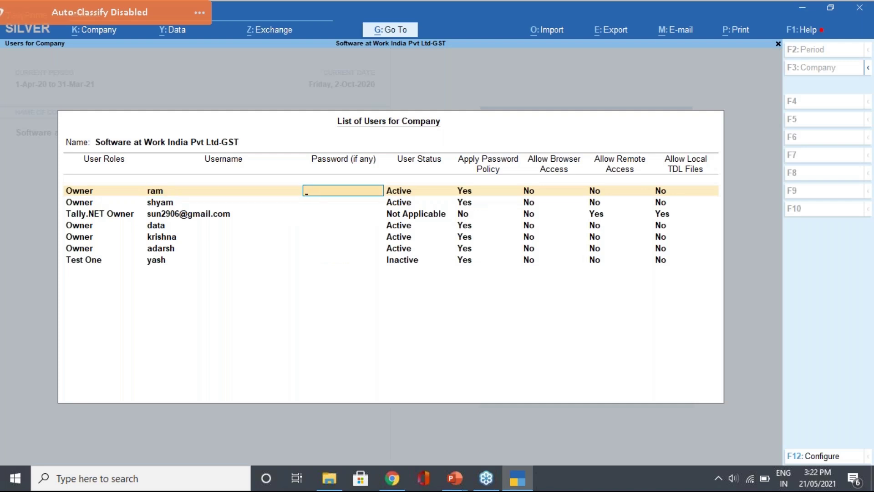
pyautogui.press('Return')
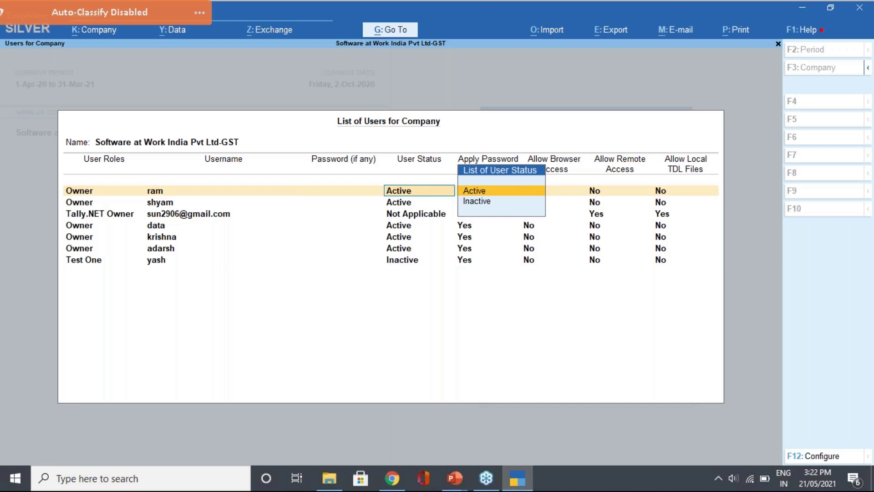
pyautogui.press('Down')
pyautogui.press('Return')
pyautogui.press('BackSpace')
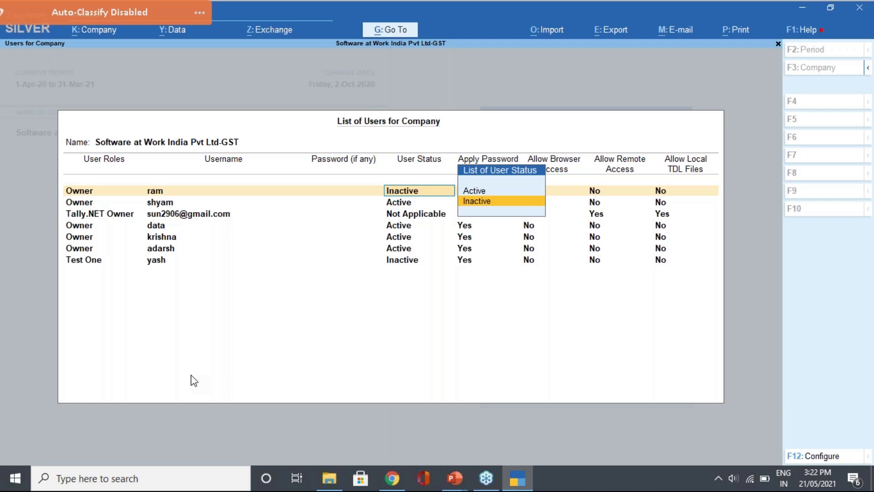
pyautogui.press('Up')
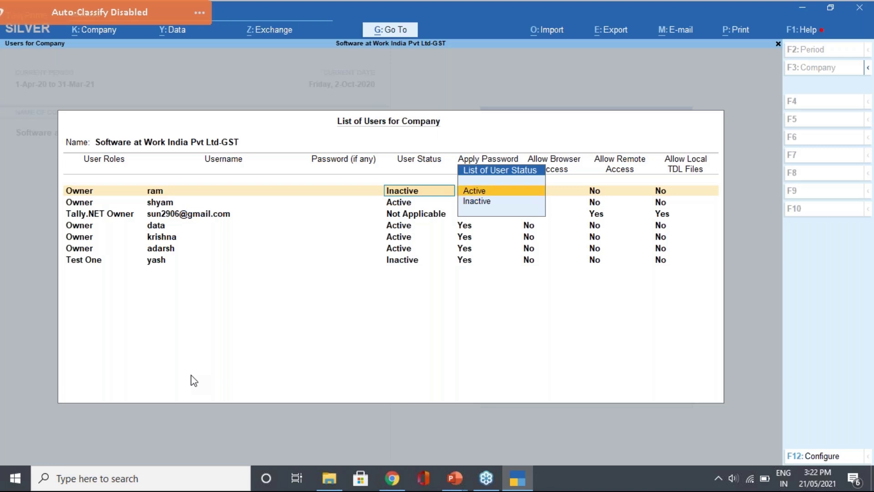
pyautogui.press('Return')
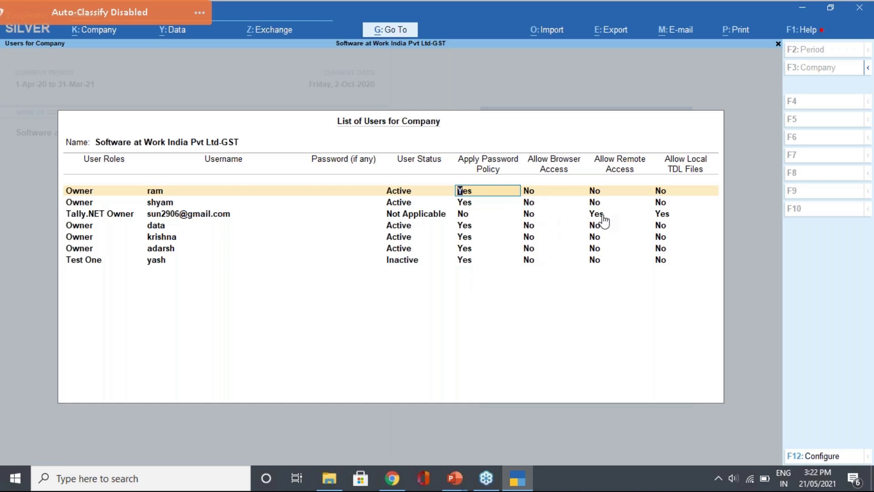
# Examine the password policy, remote access and local TDL files settings in the user list, and quit without saving
pyautogui.press('Return')
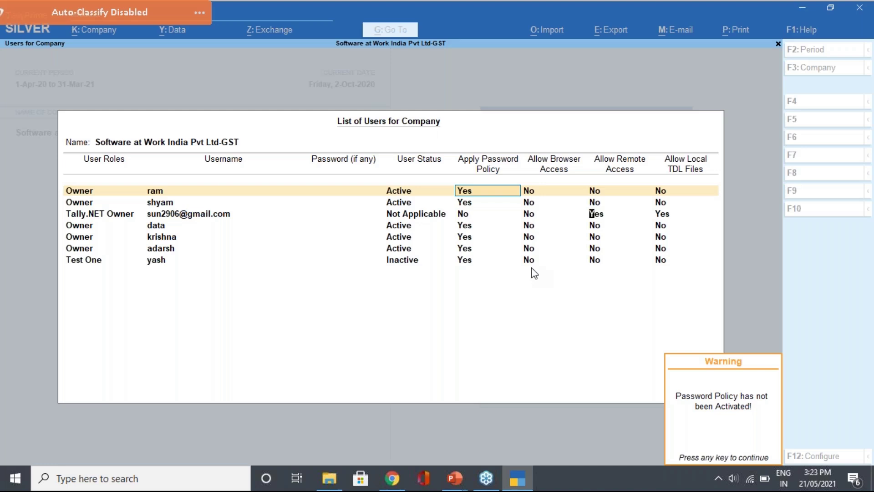
pyautogui.press('Return')
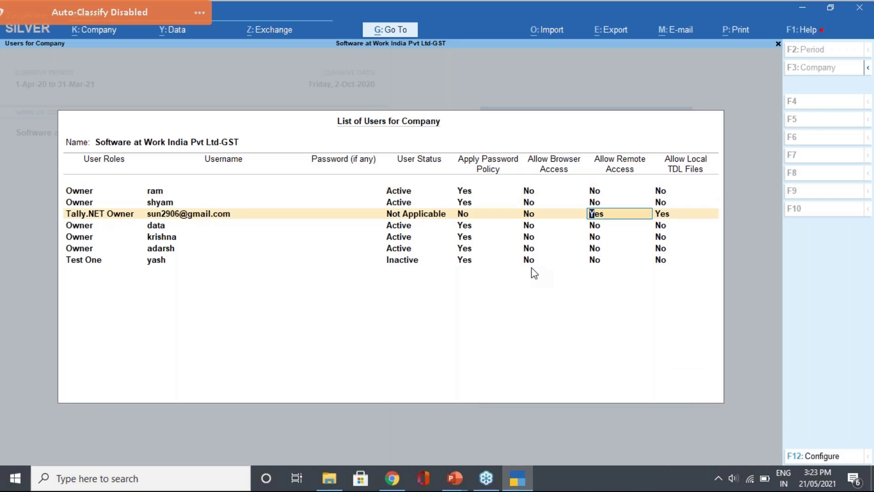
pyautogui.press('Return')
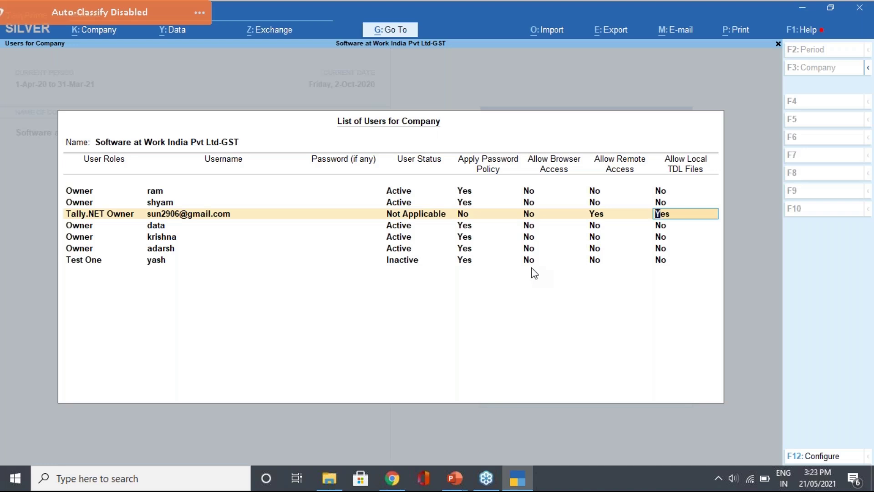
pyautogui.press('Return')
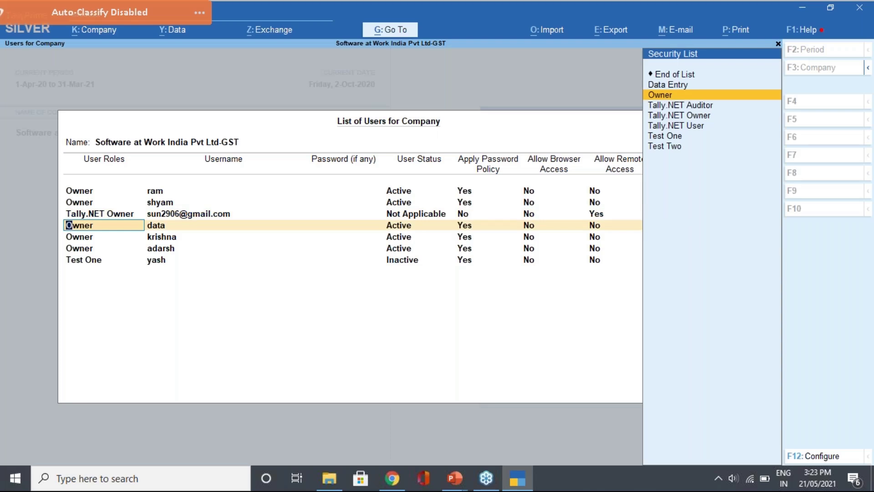
pyautogui.press('Return')
pyautogui.press('BackSpace')
pyautogui.press('Escape')
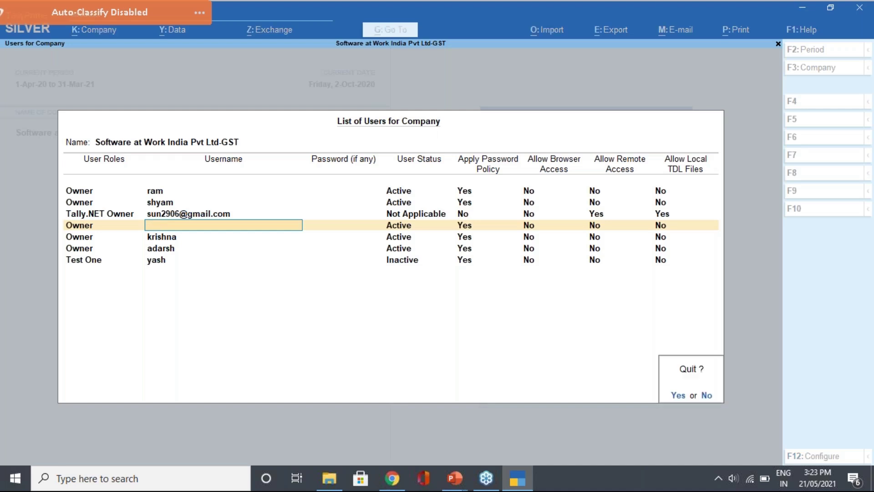
pyautogui.press('y')
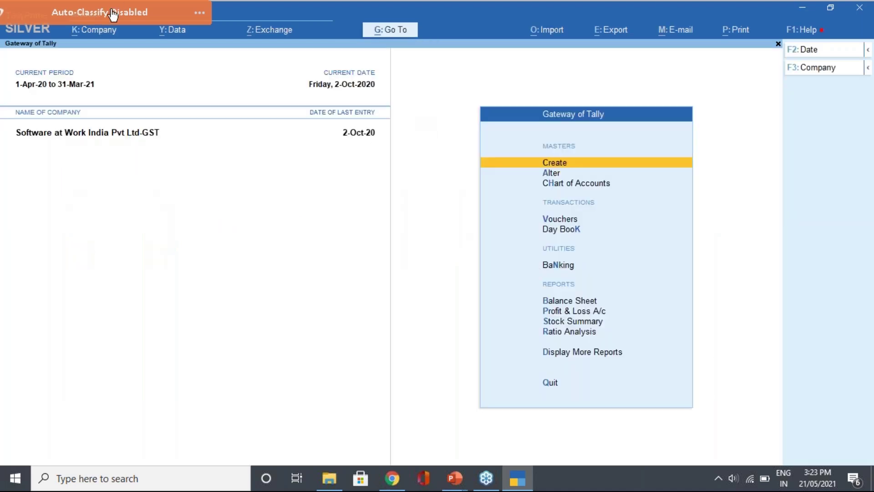
# Open the User Roles list of security levels for the company
pyautogui.click(95, 30)
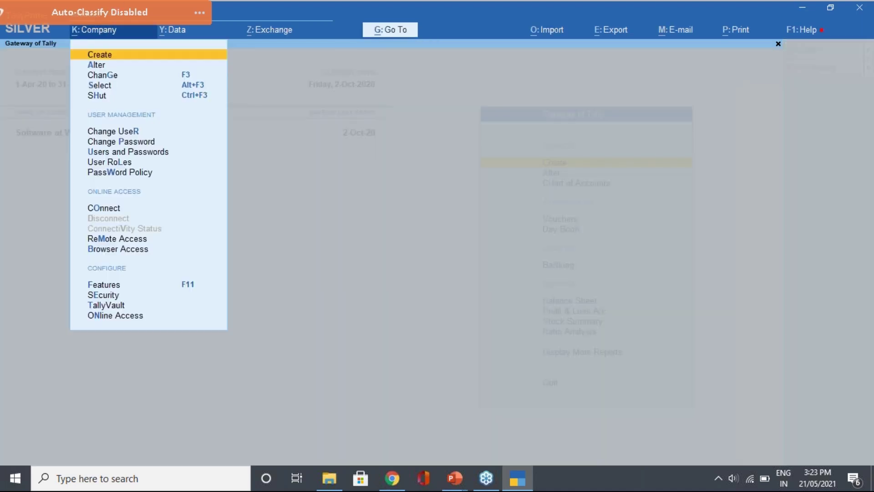
pyautogui.press('Down')
pyautogui.press('Down')
pyautogui.press('Down')
pyautogui.press('Down')
pyautogui.press('Down')
pyautogui.press('Down')
pyautogui.press('Down')
pyautogui.press('Down')
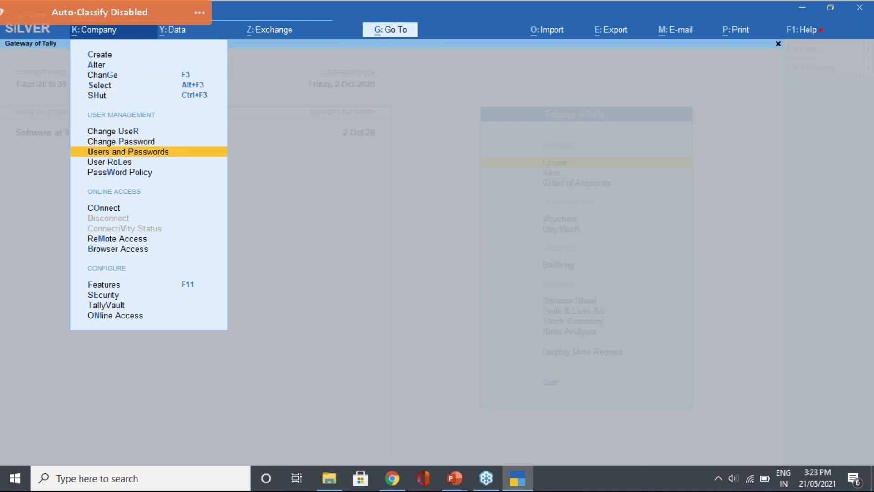
pyautogui.press('Return')
# Add a new security level named UserA after Tally.NET Owner and open its settings
pyautogui.press('Down')
pyautogui.press('Down')
pyautogui.press('Down')
pyautogui.press('Down')
pyautogui.press('Down')
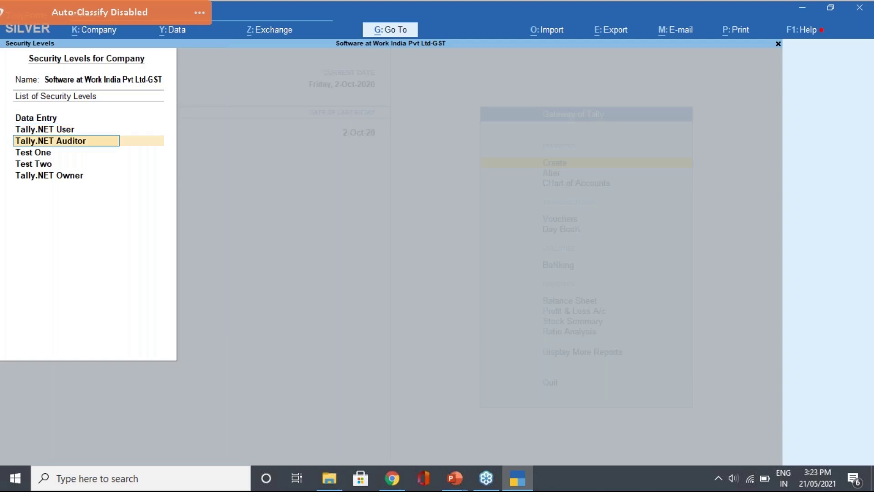
pyautogui.press('Down')
pyautogui.write('UserA')
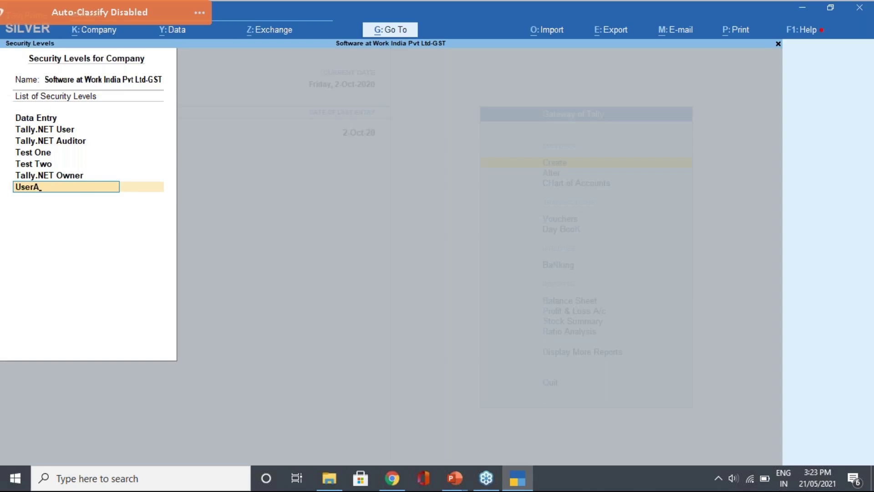
pyautogui.press('Return')
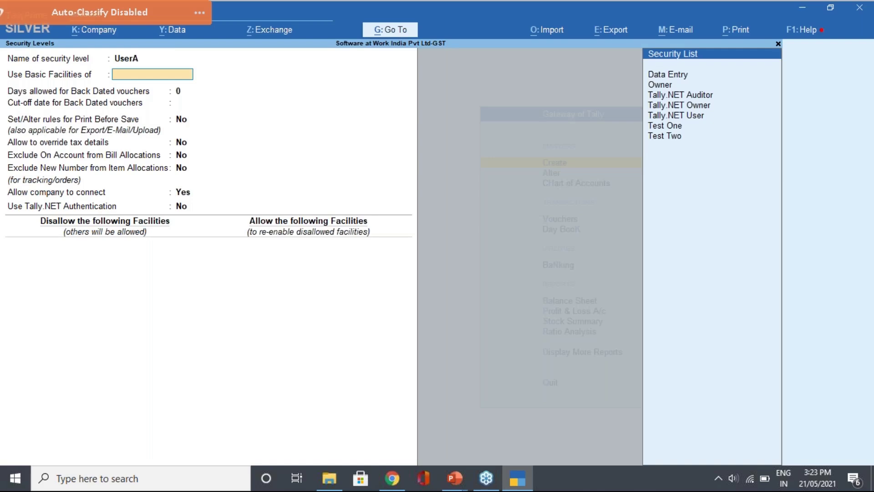
# Examine the existing security levels that UserA can take its basic facilities from
pyautogui.press('Down')
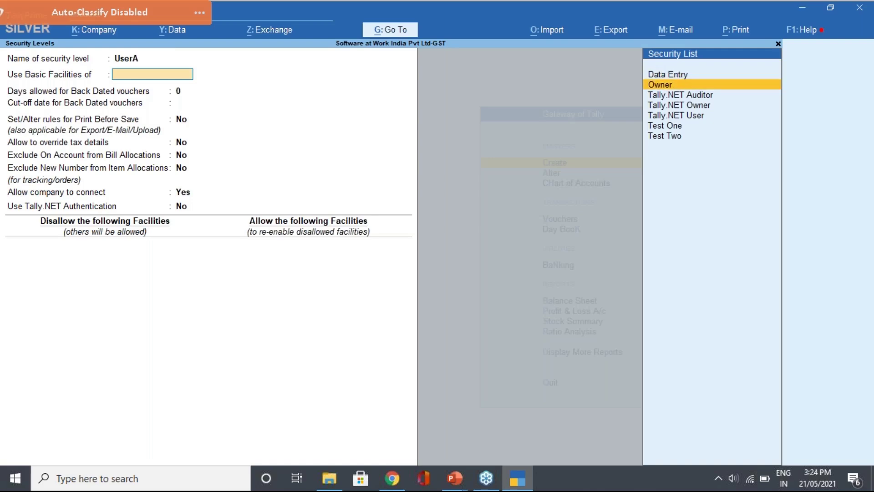
pyautogui.press('Down')
pyautogui.press('Down')
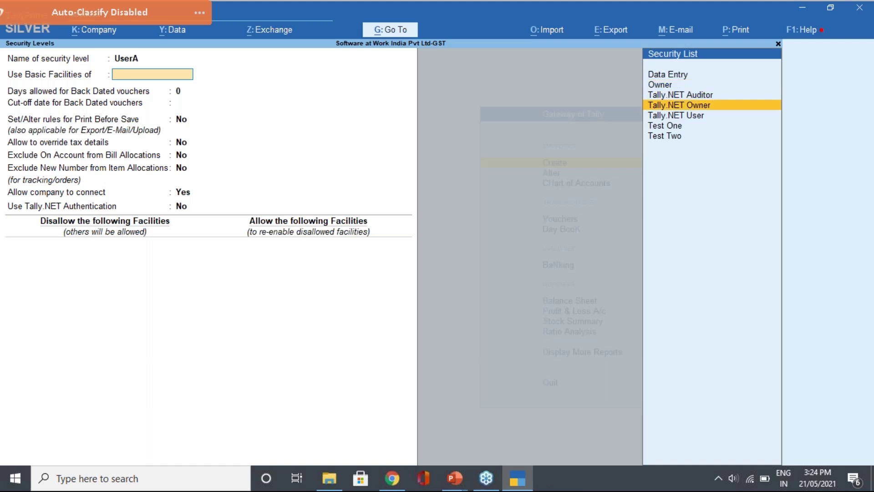
pyautogui.press('Down')
pyautogui.press('Down')
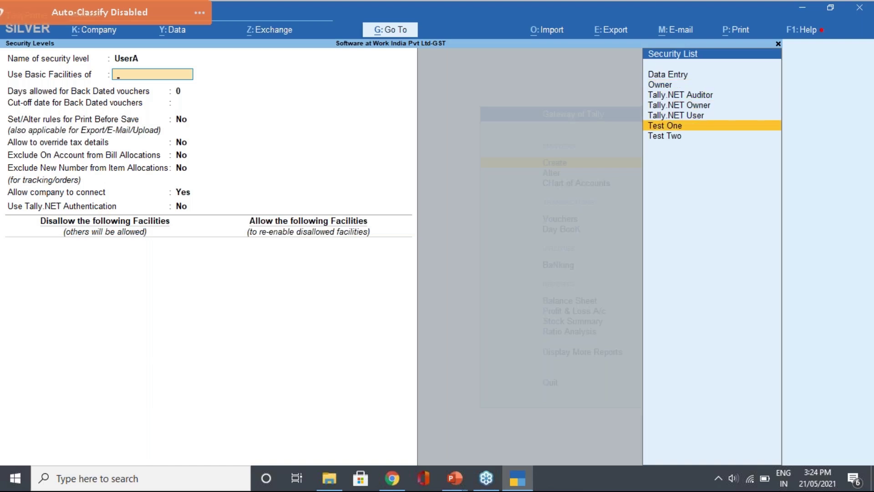
pyautogui.press('Down')
pyautogui.press('Up')
pyautogui.press('Up')
pyautogui.press('Up')
pyautogui.press('Up')
pyautogui.press('Up')
pyautogui.press('Down')
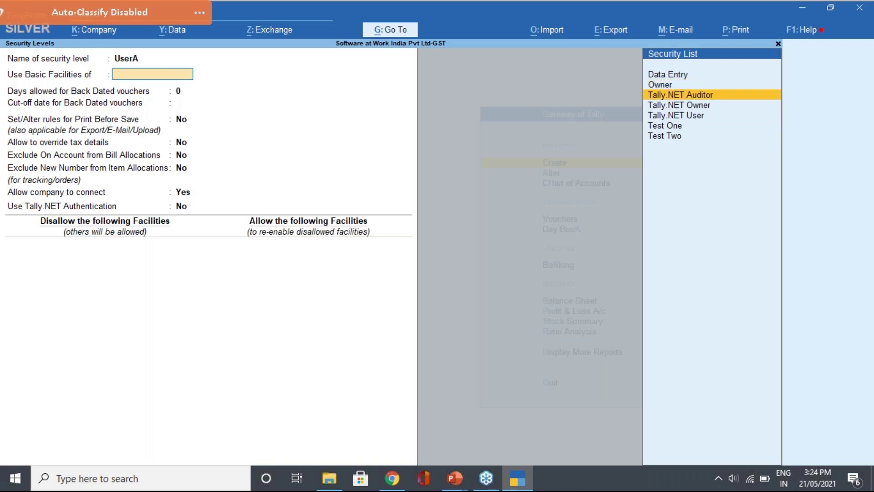
pyautogui.press('Down')
pyautogui.press('Down')
pyautogui.press('Down')
pyautogui.press('Down')
pyautogui.press('Up')
pyautogui.press('Up')
pyautogui.press('Up')
pyautogui.press('Up')
pyautogui.press('Up')
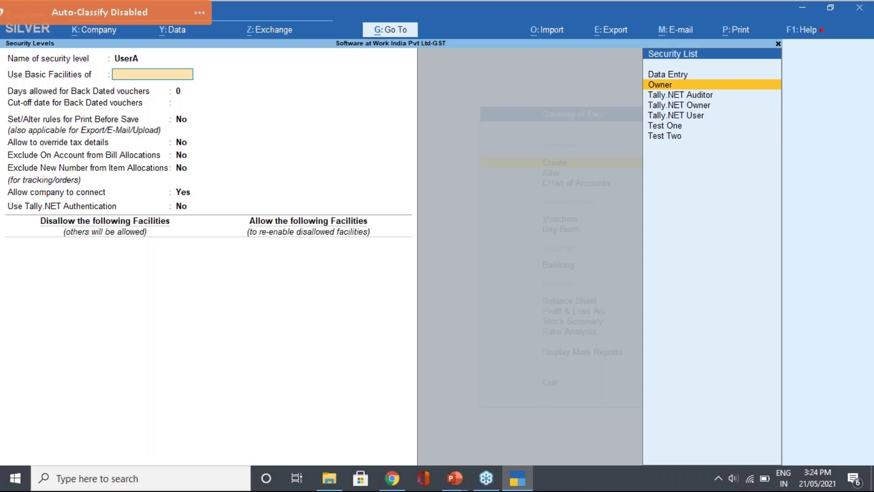
pyautogui.press('Up')
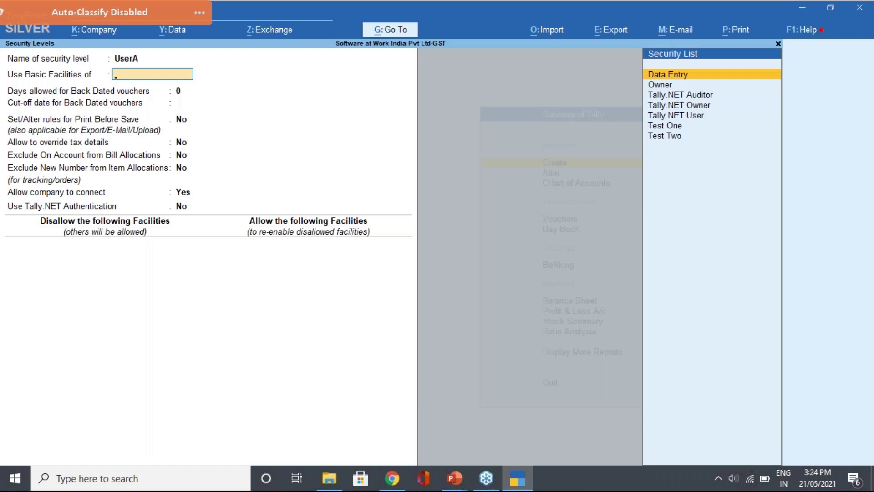
# Reopen the UserA security level and set its basic facilities to those of Owner
pyautogui.press('Escape')
pyautogui.press('y')
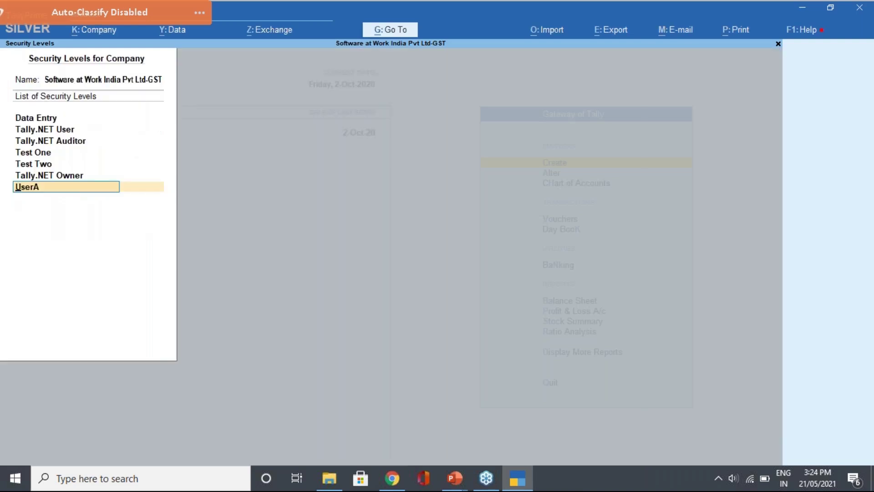
pyautogui.press('Return')
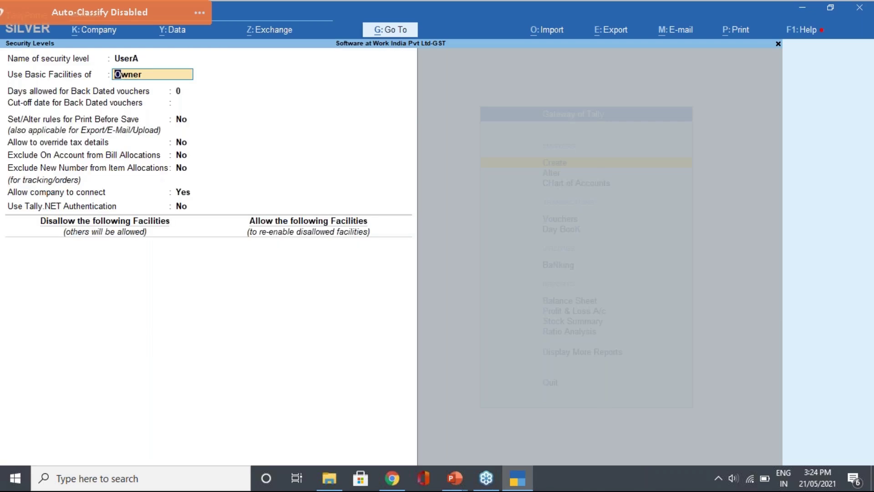
pyautogui.press('BackSpace')
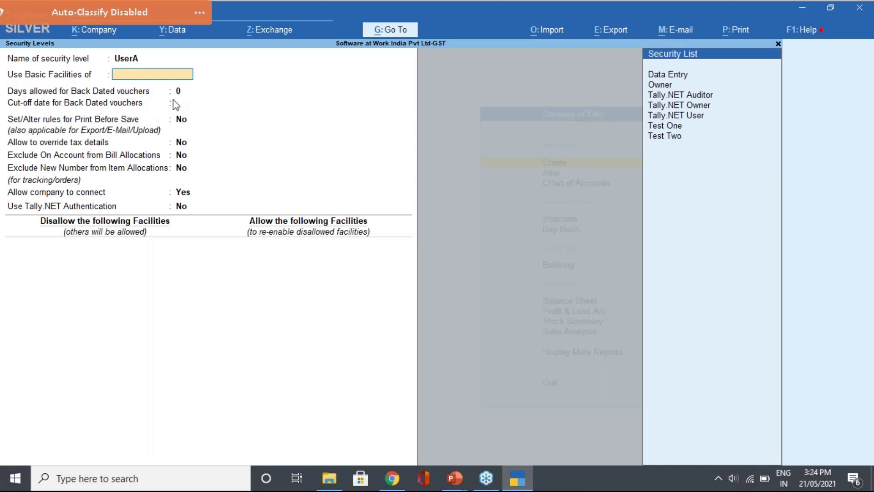
pyautogui.write('o')
pyautogui.press('Return')
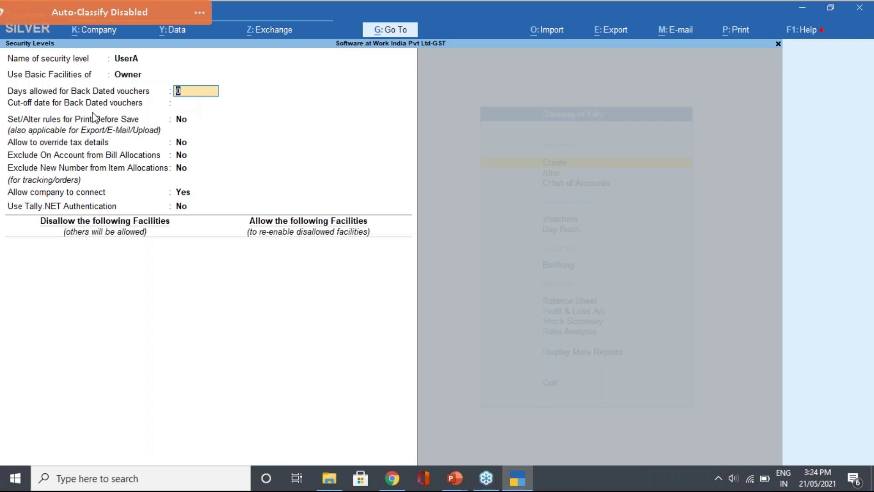
# Examine UserA's settings for back-dated vouchers, print rules, tax override, allocation exclusions, company connection and Tally.NET authentication
pyautogui.press('Return')
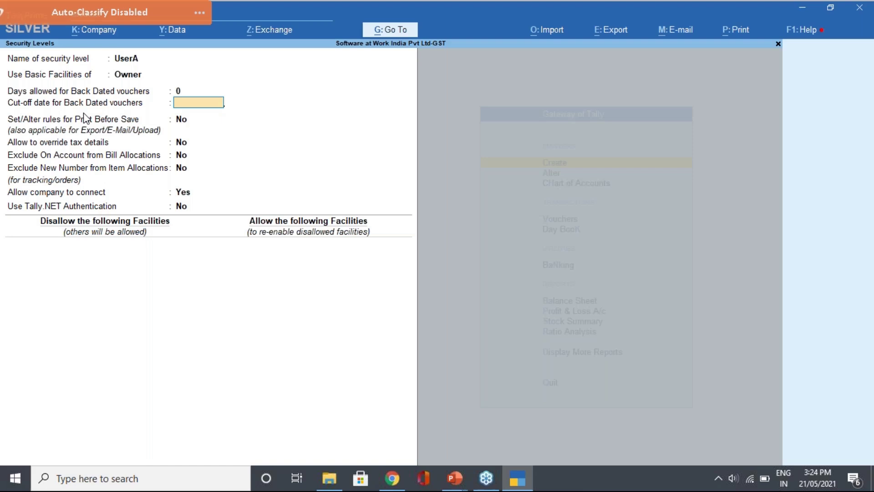
pyautogui.click(84, 118)
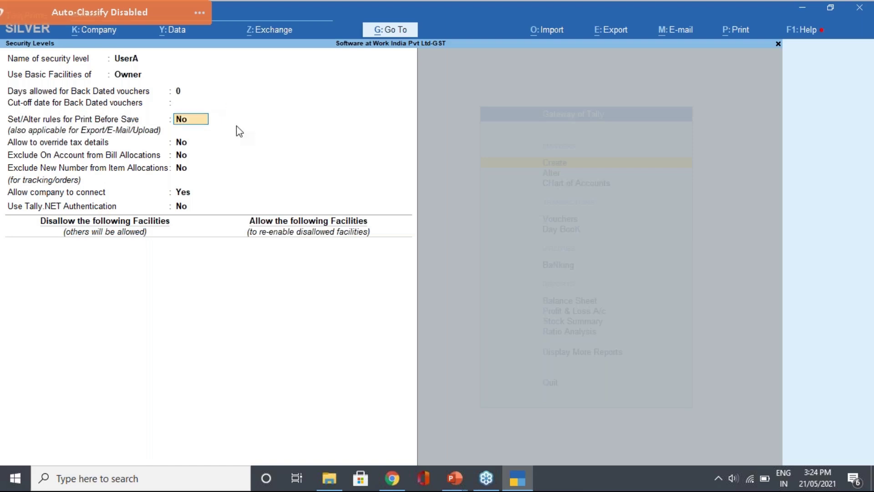
pyautogui.press('Return')
pyautogui.press('Return')
pyautogui.press('Return')
pyautogui.press('Return')
pyautogui.press('Return')
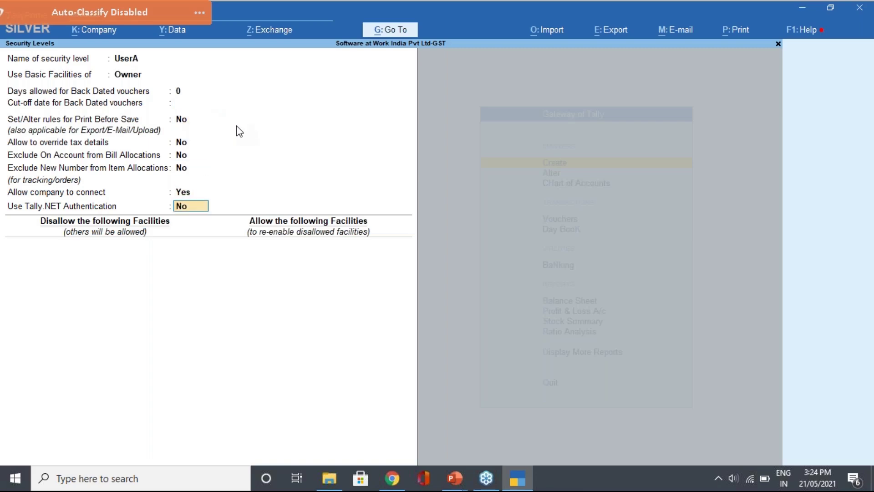
# Disallow the Alter access type for Vouchers in UserA's facilities and end the disallowed list
pyautogui.press('Return')
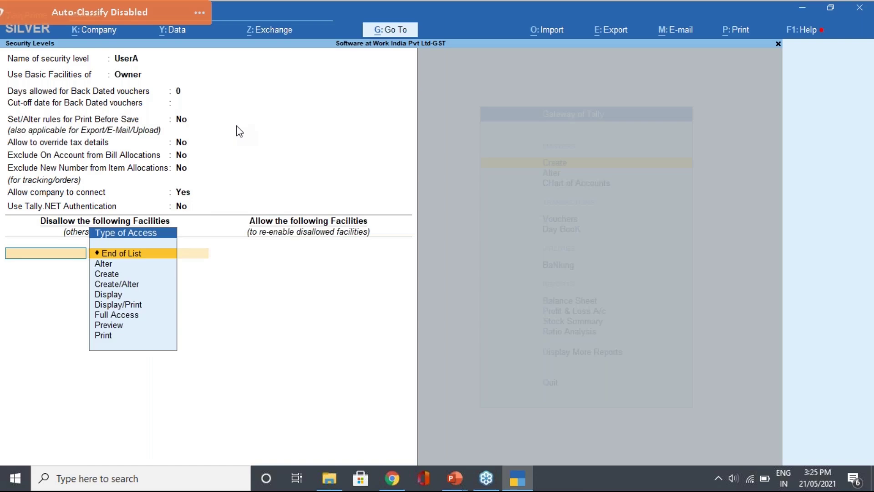
pyautogui.press('Down')
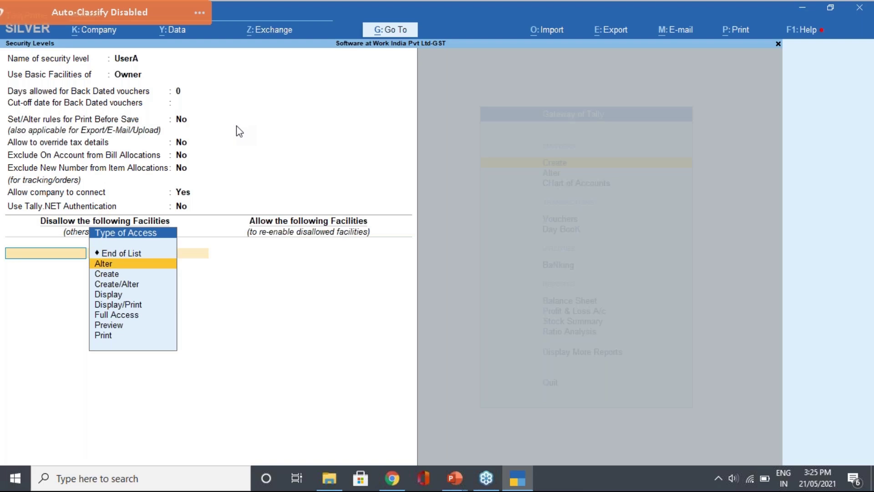
pyautogui.press('Return')
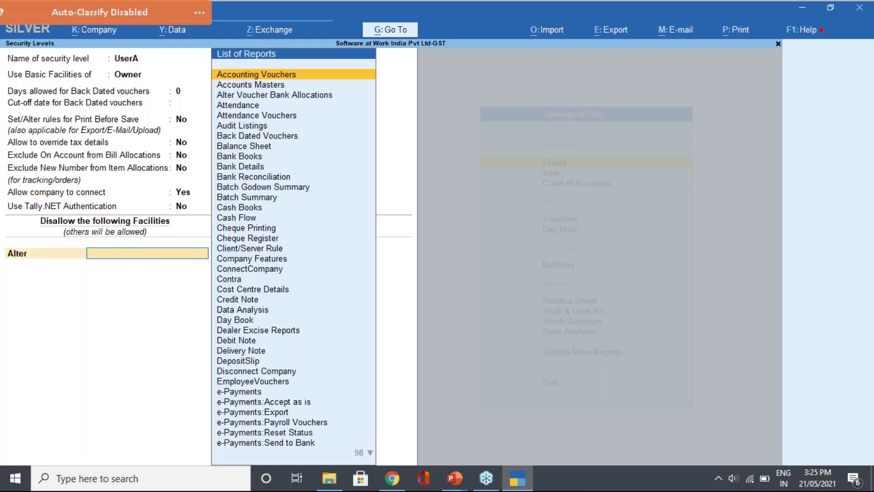
pyautogui.write('Vou')
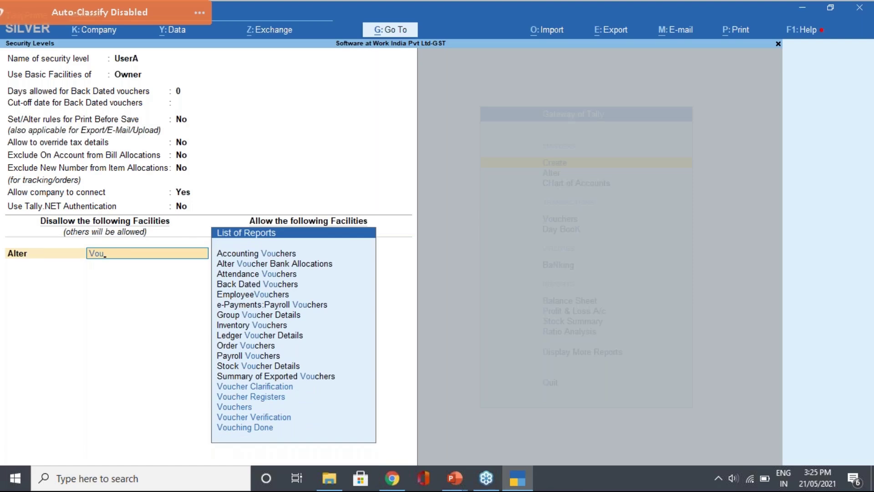
pyautogui.press('Down')
pyautogui.press('Down')
pyautogui.press('Down')
pyautogui.press('Return')
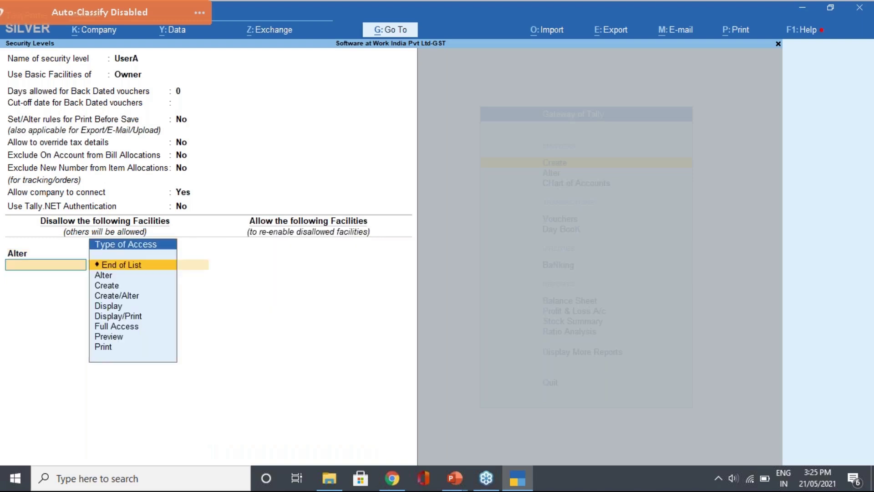
pyautogui.press('Return')
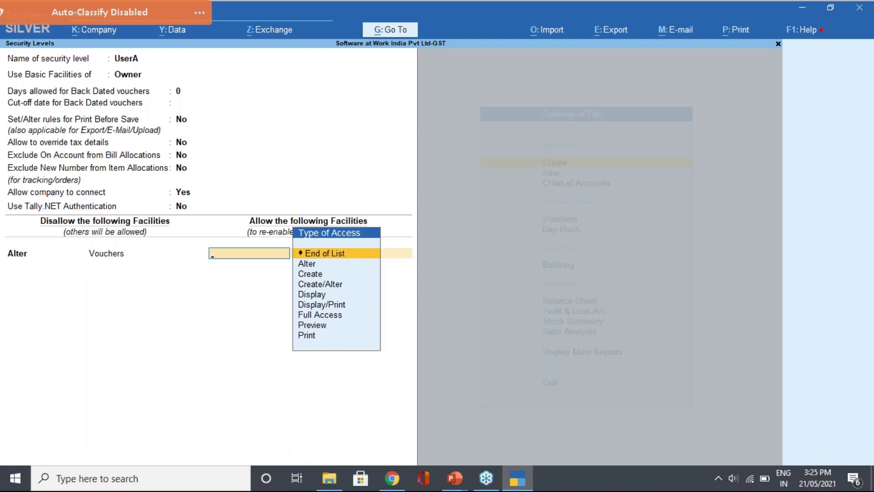
# Allow UserA the Full Access type for GST Returns in the allowed facilities
pyautogui.press('Down')
pyautogui.press('Down')
pyautogui.press('Down')
pyautogui.press('Down')
pyautogui.press('Down')
pyautogui.press('Down')
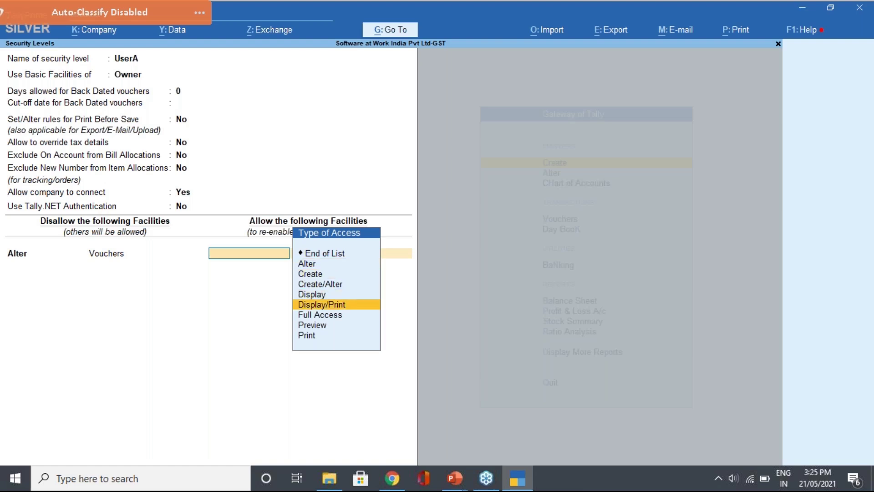
pyautogui.press('Return')
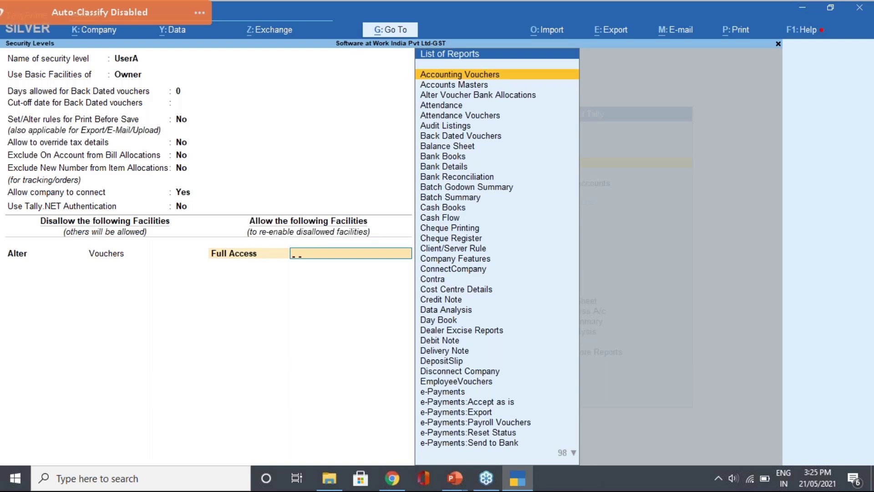
pyautogui.write('Gst')
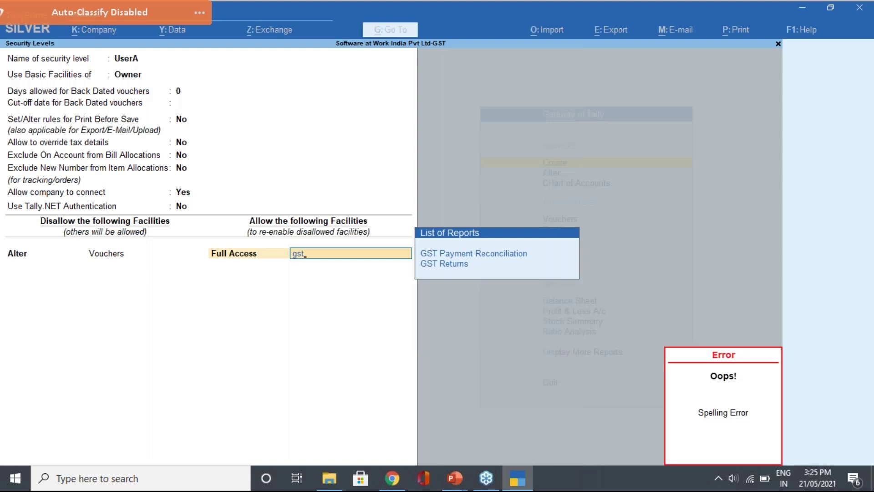
pyautogui.press('BackSpace')
pyautogui.press('BackSpace')
pyautogui.press('BackSpace')
pyautogui.press('Return')
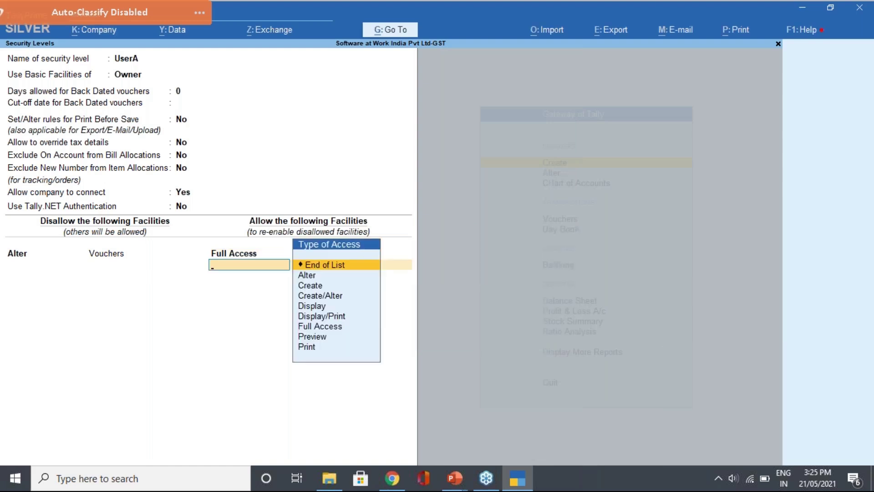
# Save the UserA security level and accept the company's security levels list
pyautogui.press('Return')
pyautogui.press('Up')
pyautogui.press('Return')
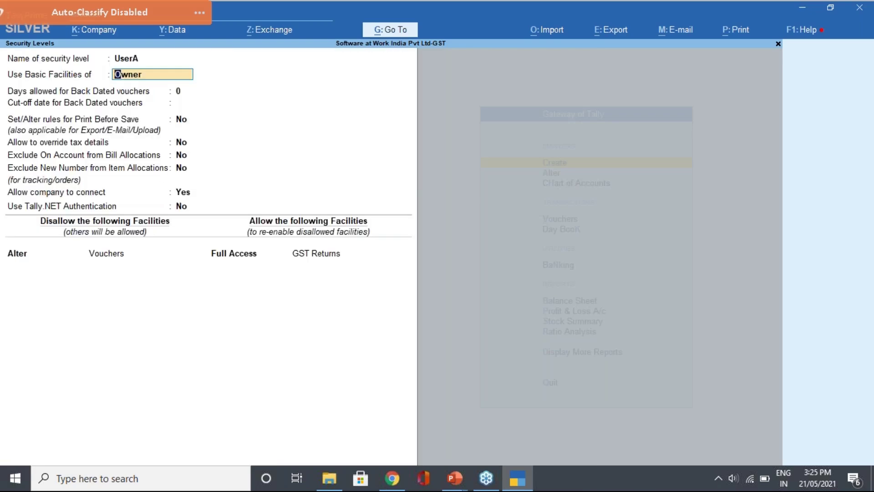
pyautogui.click(305, 254)
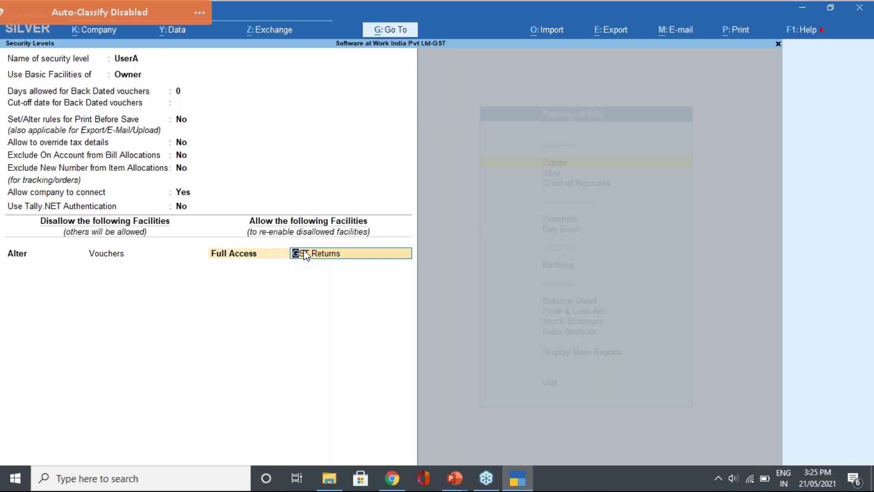
pyautogui.hotkey('ctrl', 'a')
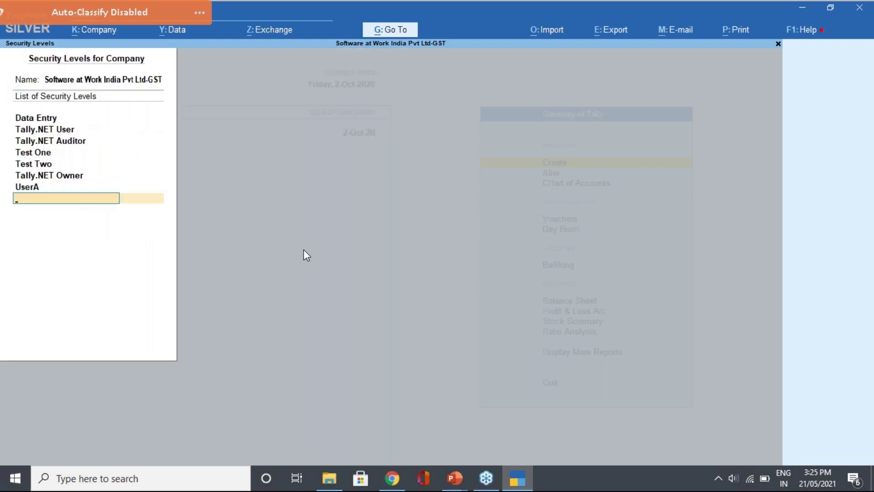
pyautogui.press('Return')
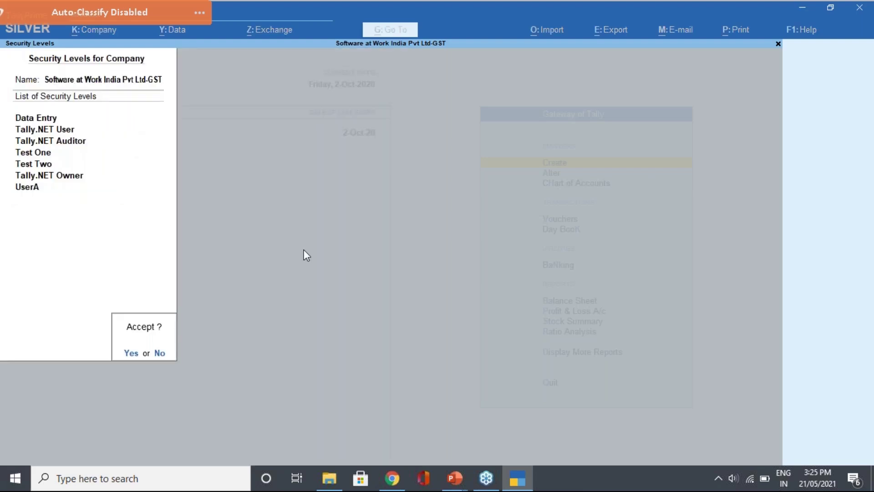
pyautogui.press('y')
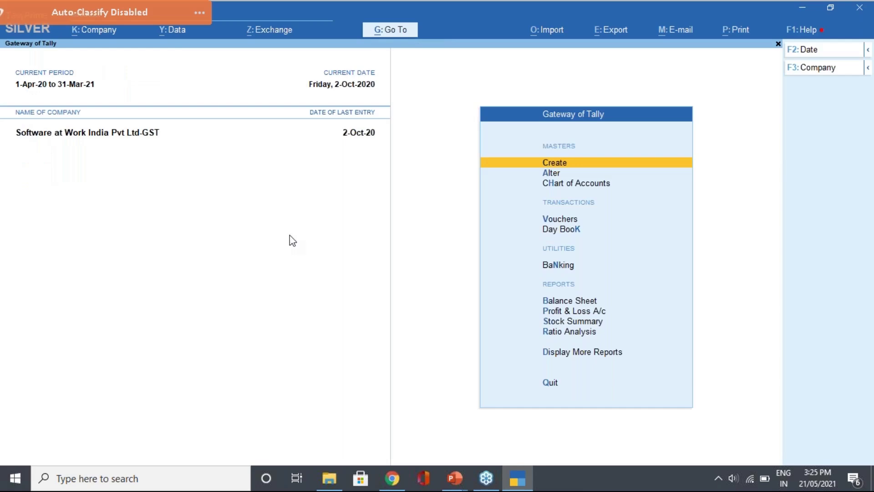
# Open the Users and Passwords list for Software at Work India Pvt Ltd-GST
pyautogui.click(96, 29)
pyautogui.press('Down')
pyautogui.press('Down')
pyautogui.press('Down')
pyautogui.press('Down')
pyautogui.press('Down')
pyautogui.press('Down')
pyautogui.press('Return')
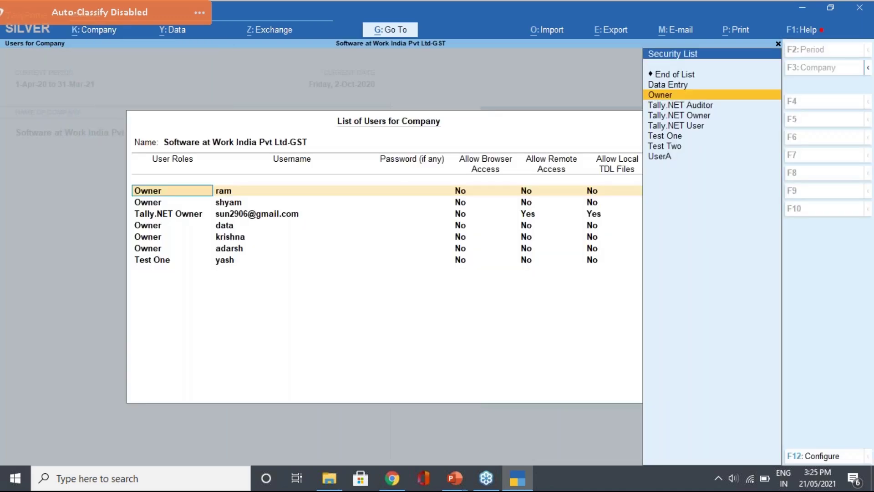
# Find UserA among the roles offered for the first Owner user
pyautogui.press('Down')
pyautogui.press('Down')
pyautogui.press('Down')
pyautogui.press('Down')
pyautogui.press('Down')
pyautogui.press('Down')
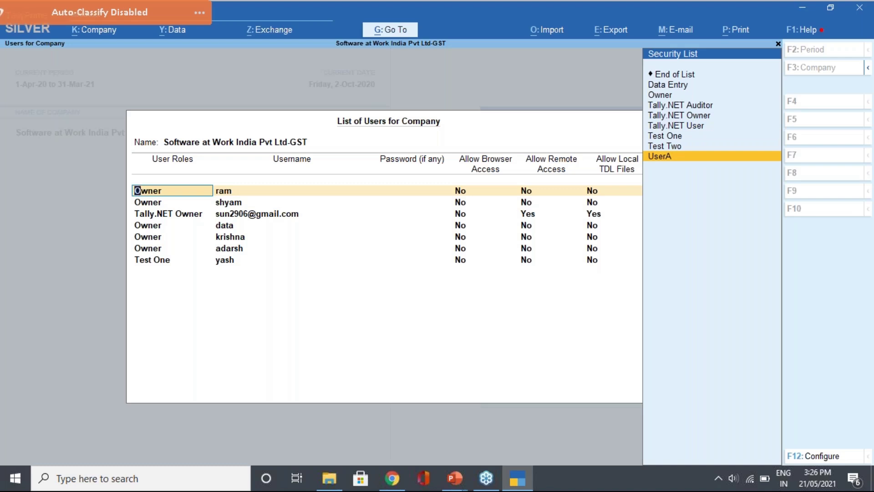
# Leave the users list without saving and open the Password Policy for Software at Work India Pvt Ltd-GST
pyautogui.press('Escape')
pyautogui.press('y')
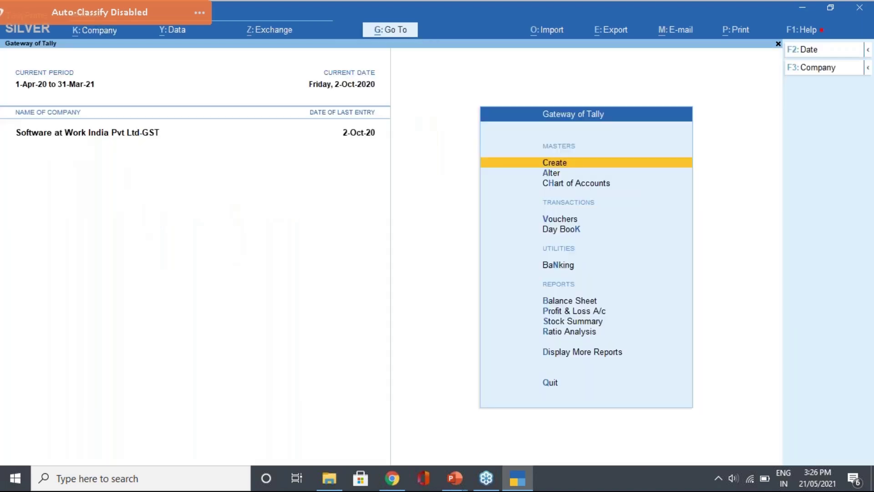
pyautogui.hotkey('alt', 'k')
pyautogui.press('Down')
pyautogui.press('Down')
pyautogui.press('Down')
pyautogui.press('Down')
pyautogui.press('Down')
pyautogui.press('Down')
pyautogui.press('Down')
pyautogui.press('Down')
pyautogui.press('Down')
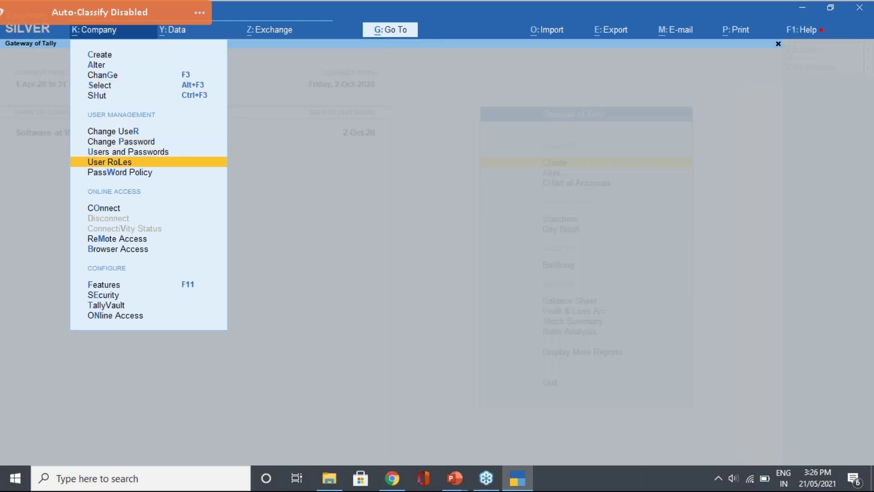
pyautogui.press('Return')
# Activate the company's password policy with a minimum password length of 8
pyautogui.write('y')
pyautogui.press('Return')
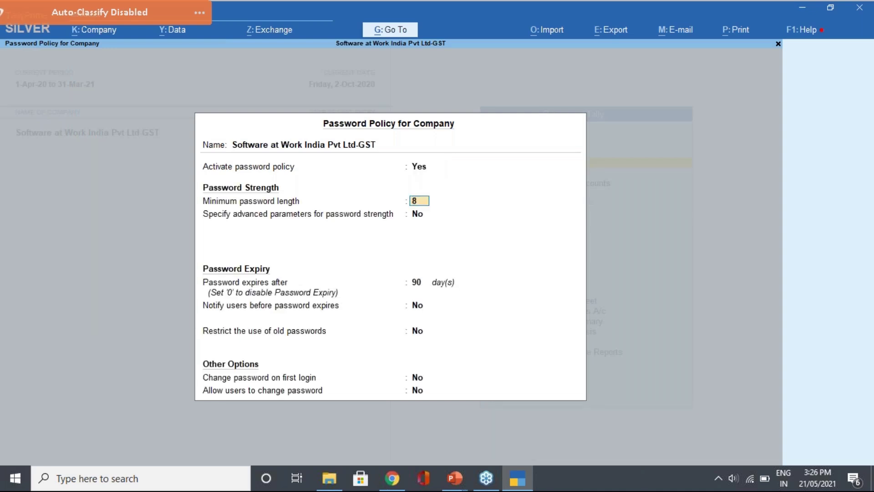
pyautogui.press('Return')
# Enable advanced password strength parameters, requiring at least 1 alphabetic, 1 numeric and 1 special character
pyautogui.press('Down')
pyautogui.press('Return')
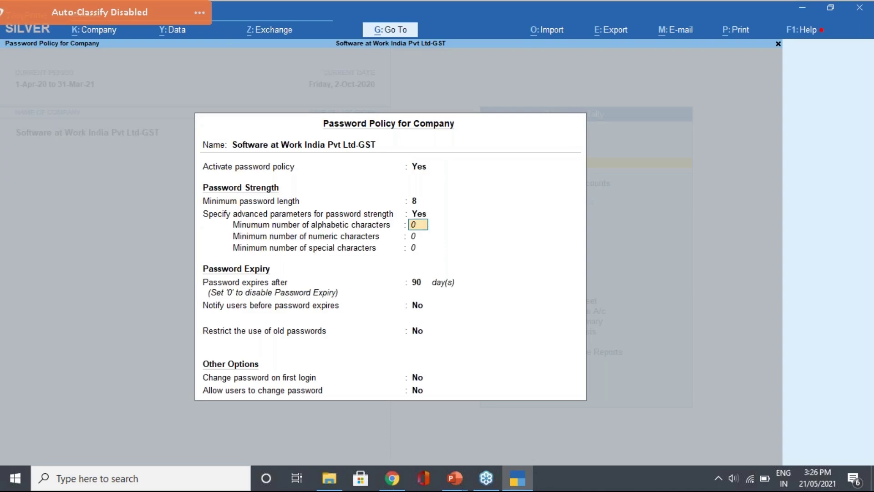
pyautogui.write('1')
pyautogui.press('Return')
pyautogui.write('1')
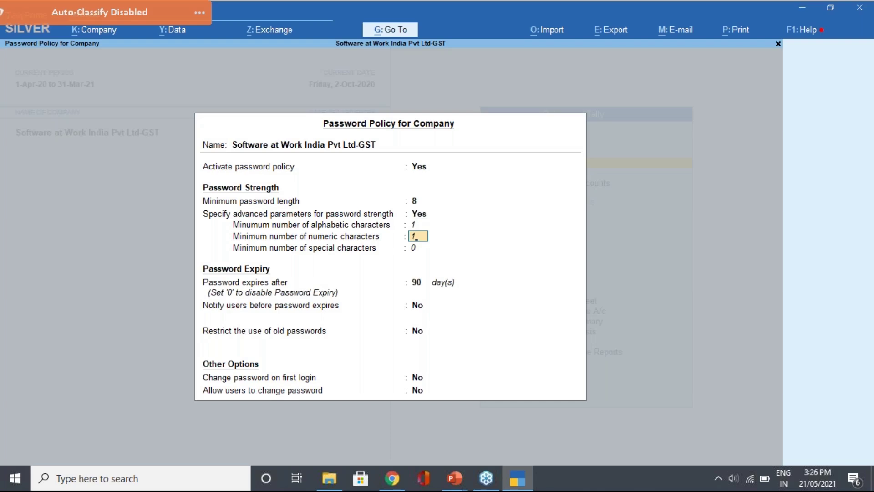
pyautogui.press('Return')
pyautogui.write('1')
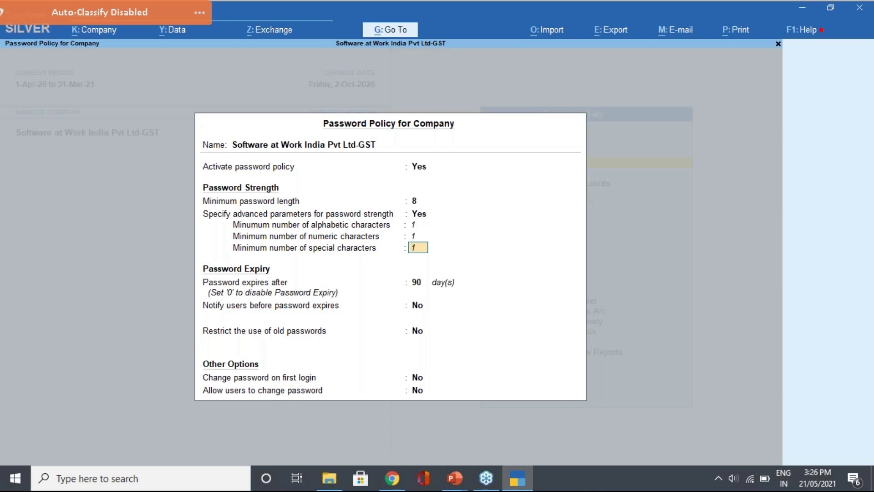
pyautogui.press('Return')
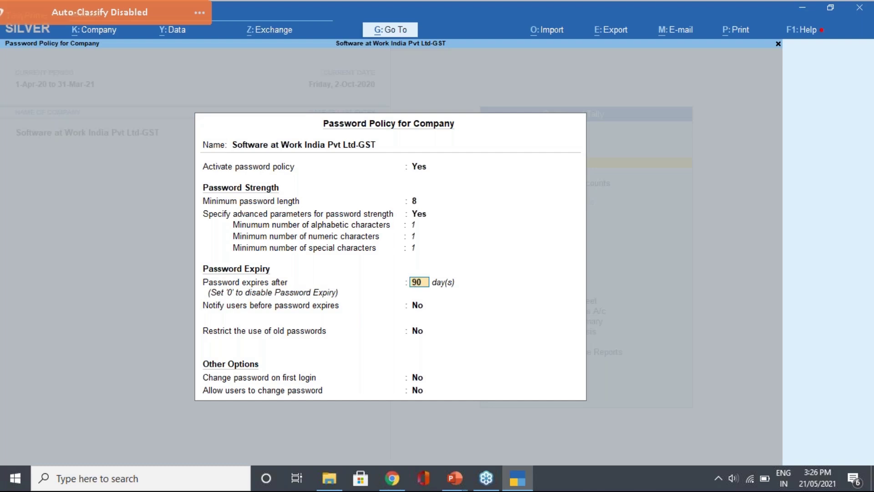
# Keep password expiry at 90 days and have users notified 5 days before their password expires
pyautogui.press('Return')
pyautogui.press('Down')
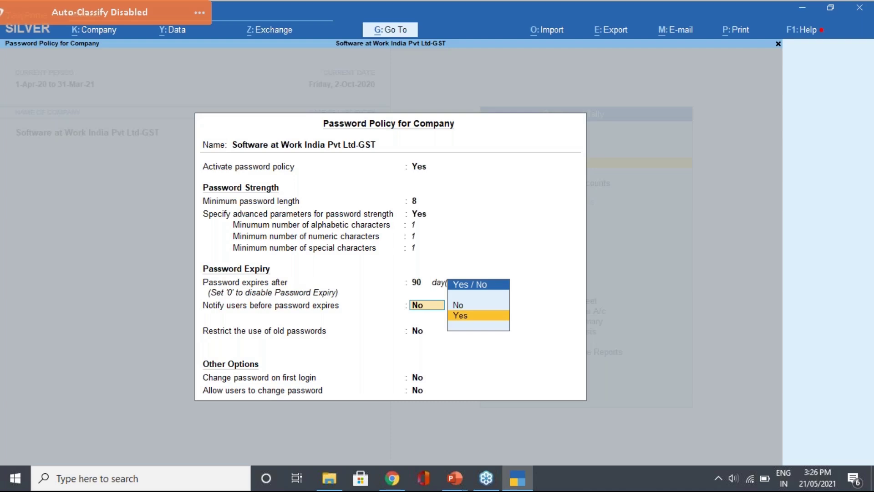
pyautogui.press('Return')
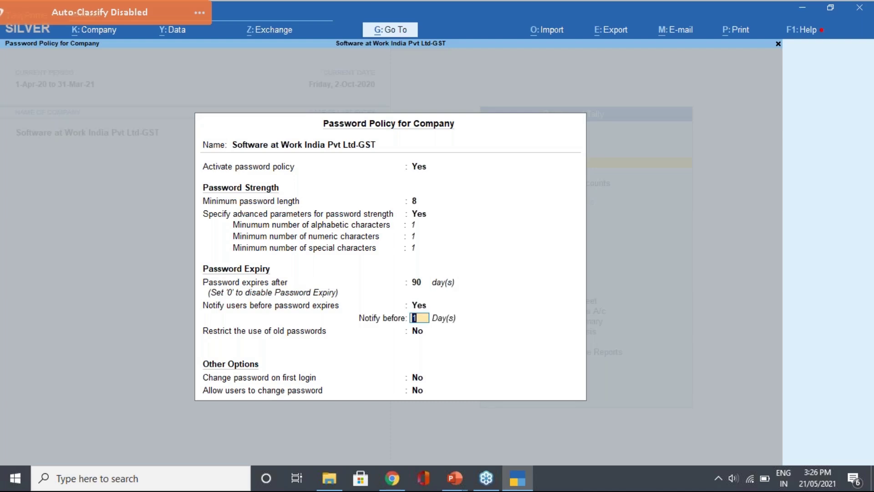
pyautogui.write('5')
pyautogui.press('Return')
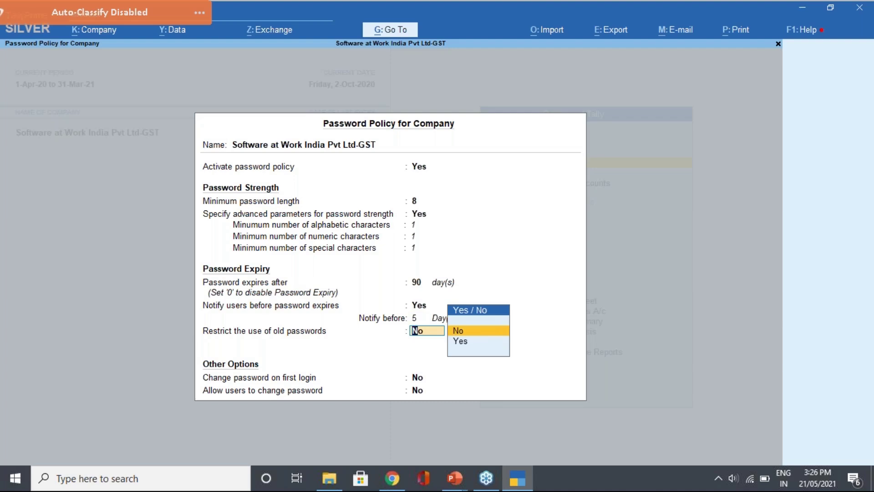
# Restrict the use of old passwords, with 1 old password restricted
pyautogui.press('Down')
pyautogui.press('Up')
pyautogui.press('Down')
pyautogui.press('Return')
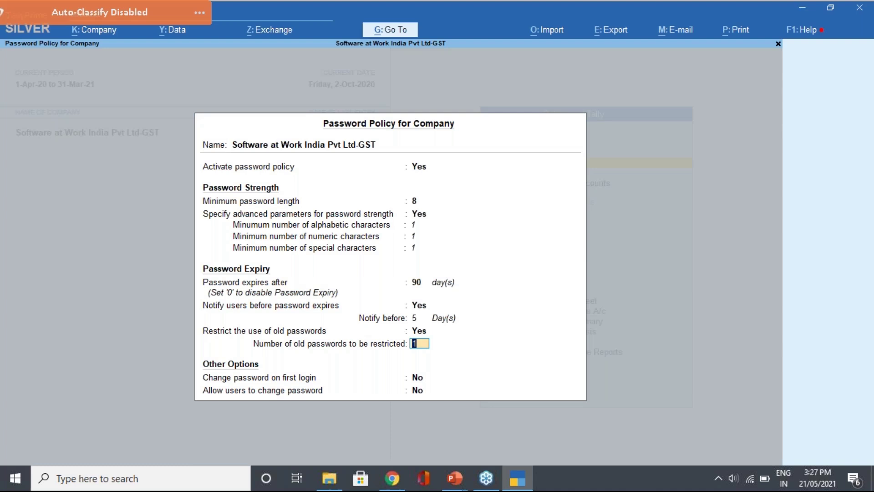
pyautogui.press('Return')
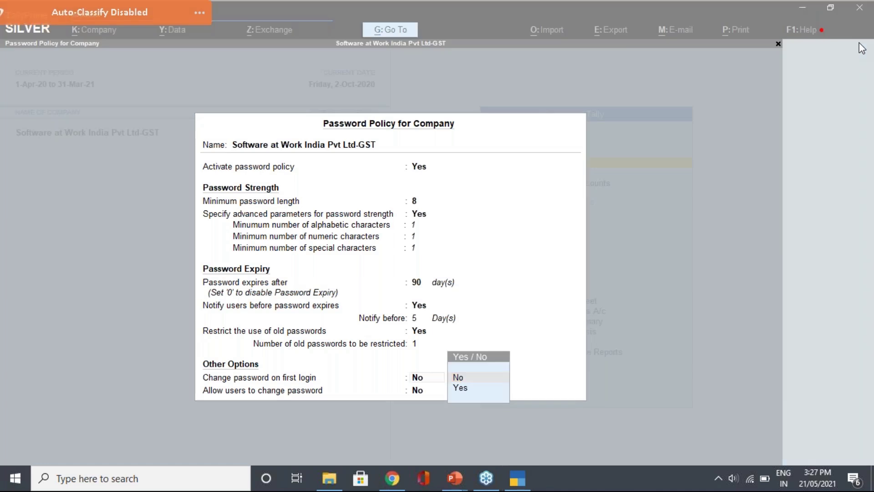
# Leave the password policy without accepting it and return to the Gateway of Tally
pyautogui.click(545, 307)
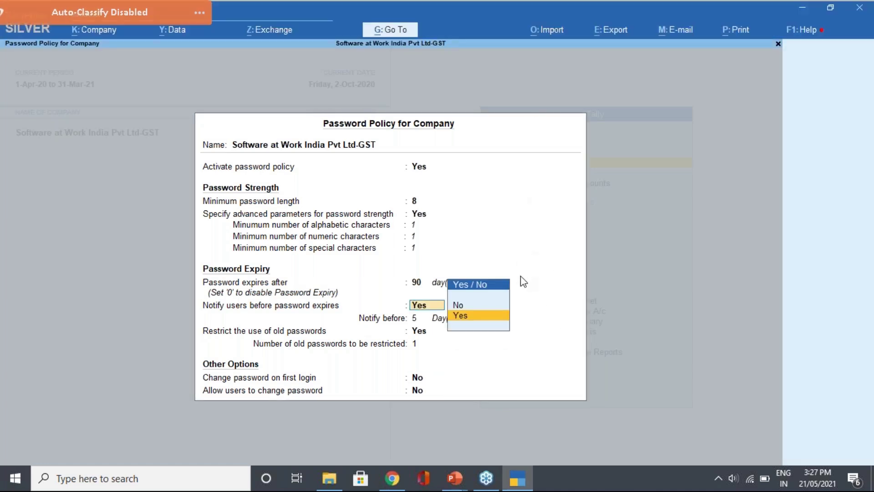
pyautogui.press('BackSpace')
pyautogui.press('Escape')
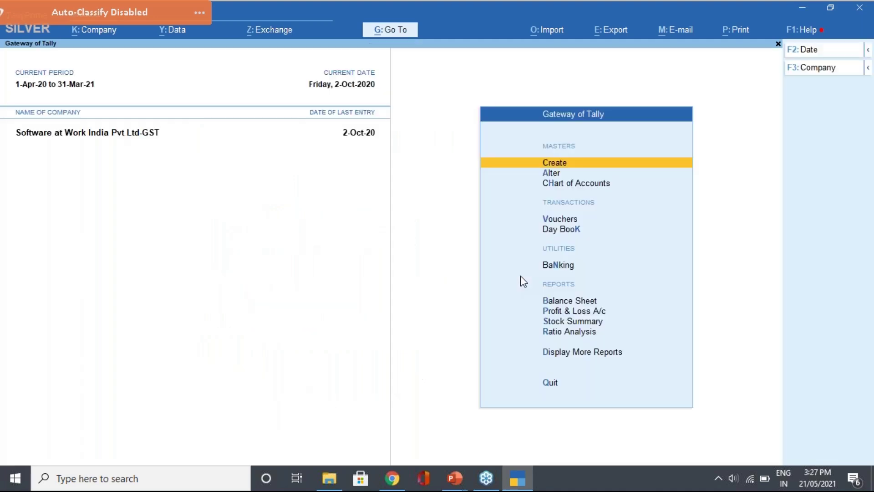